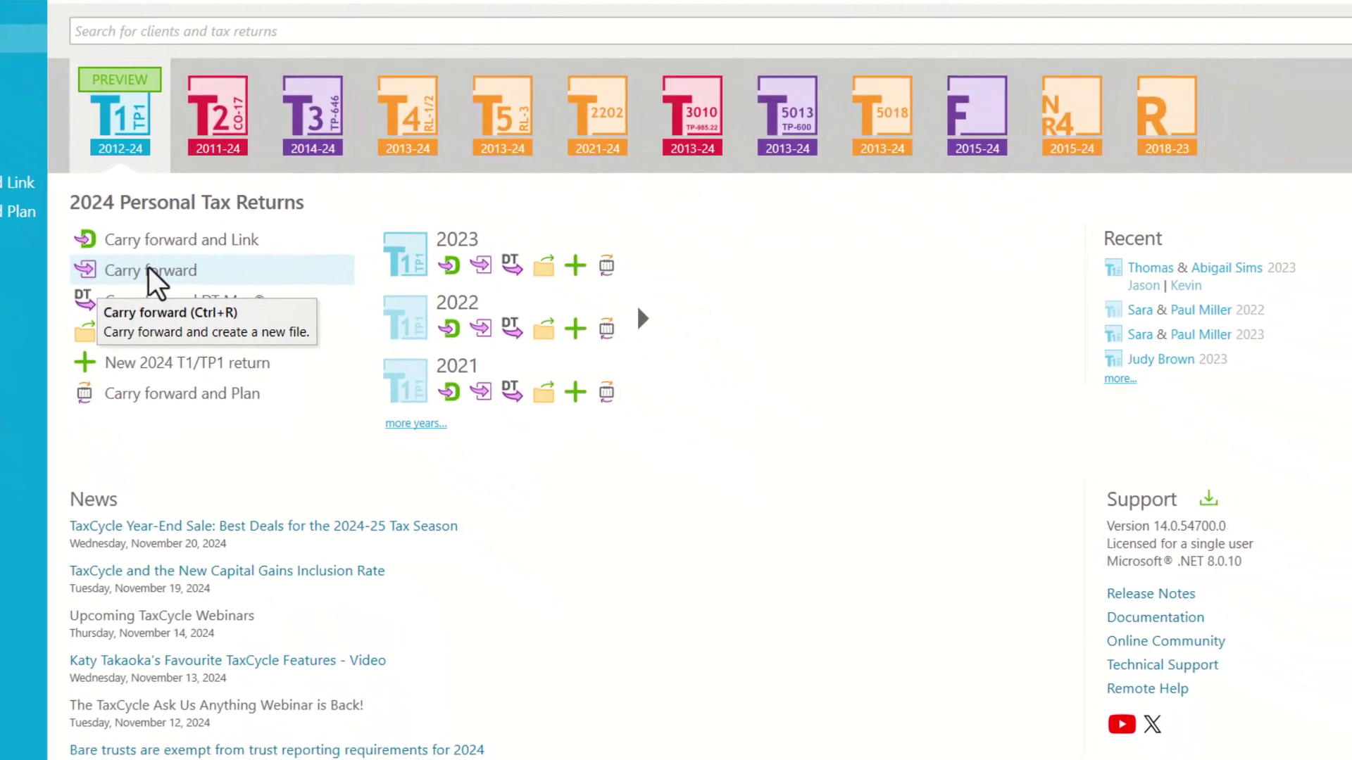
# Carry forward the couple's 2023 T1 file into a new 2024 T1 return.
pyautogui.click(204, 307)
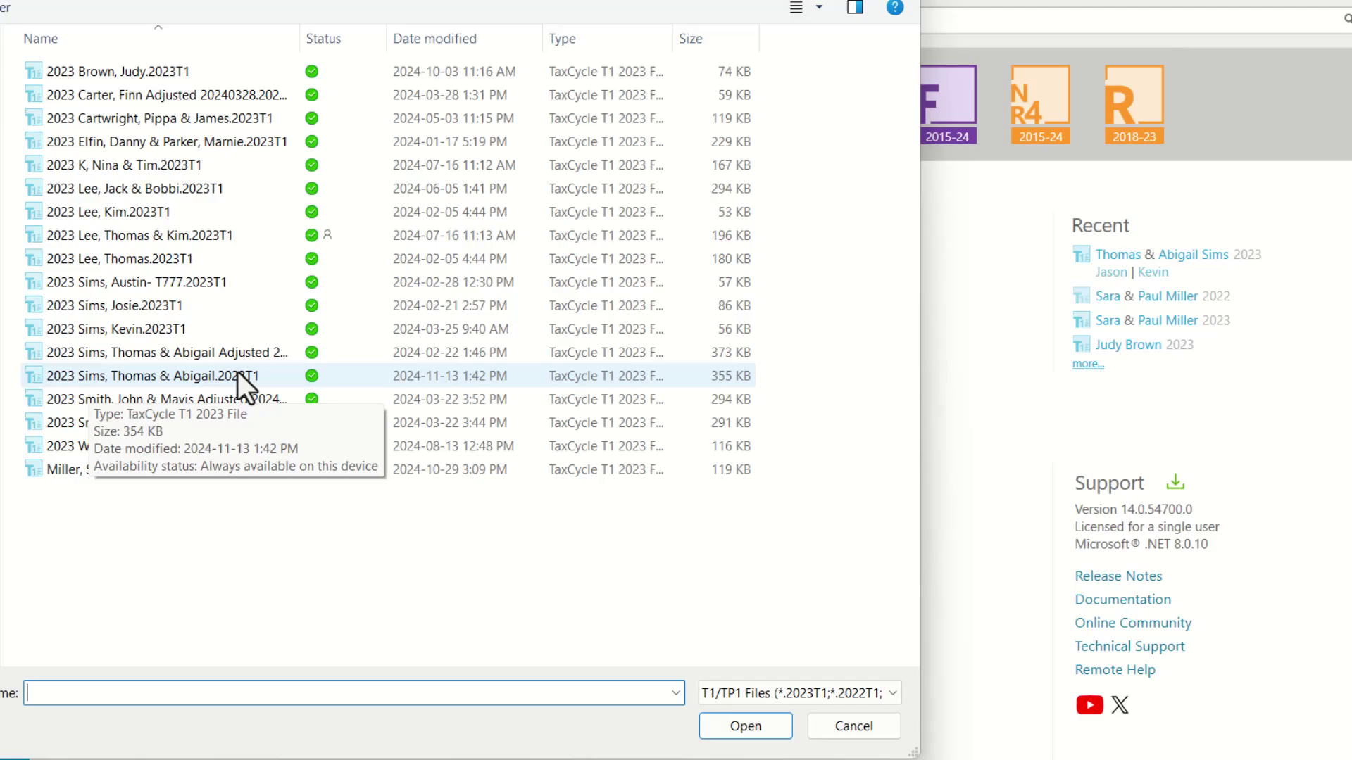
pyautogui.click(162, 373)
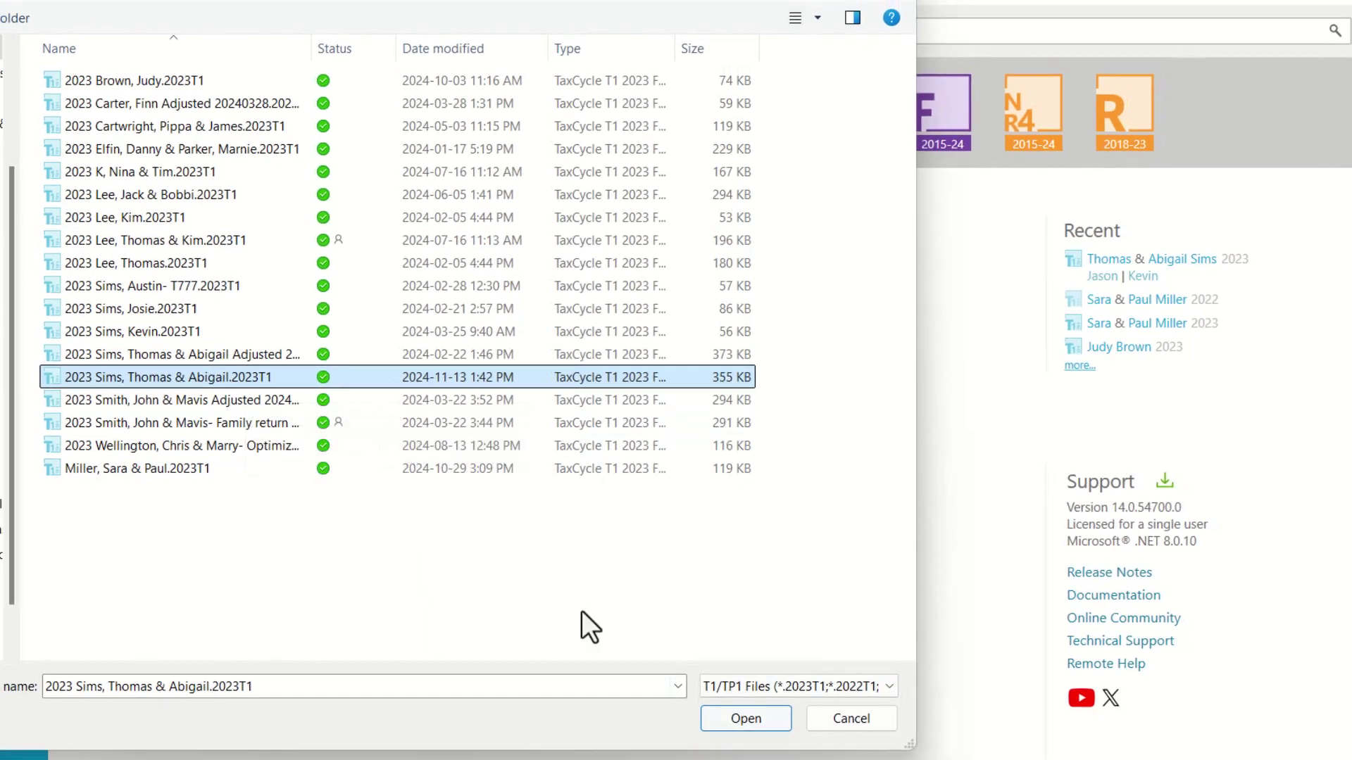
pyautogui.click(746, 726)
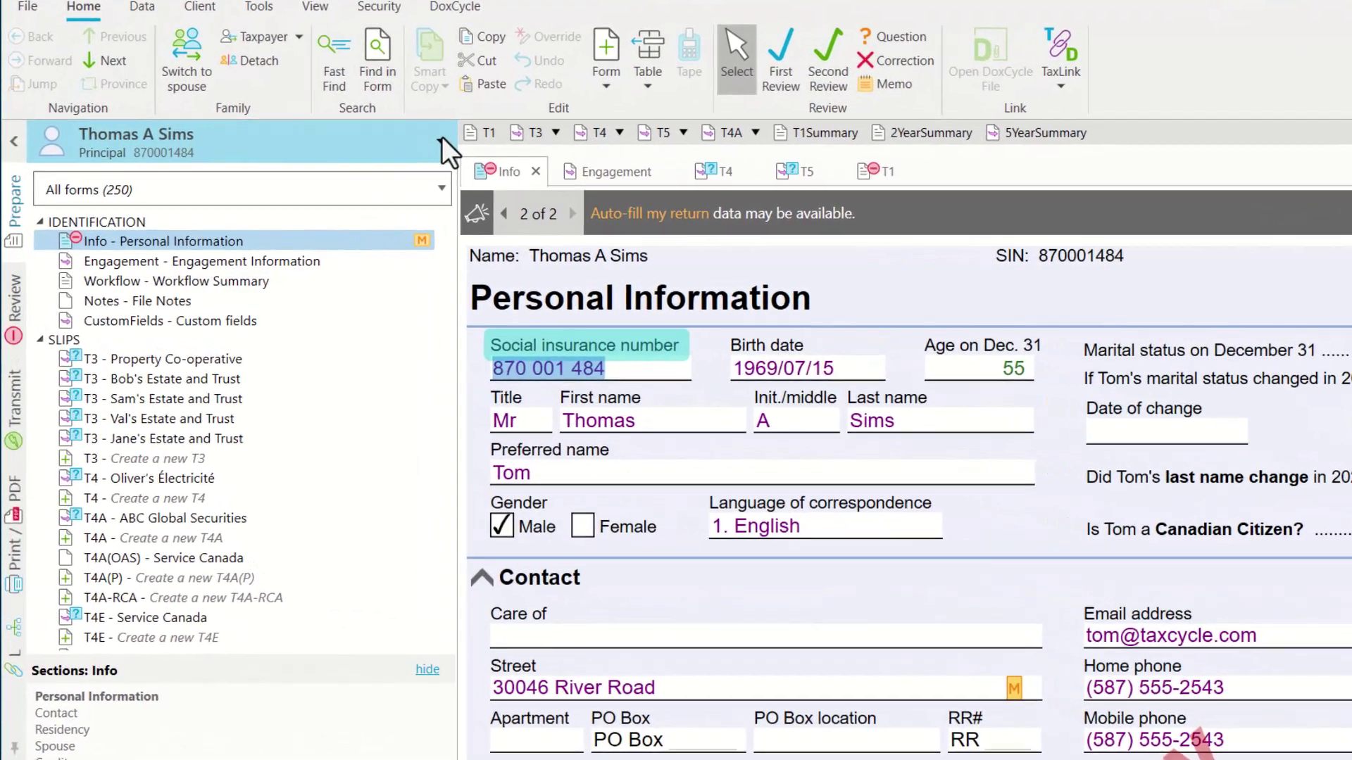
# View the spouse and two dependants in the taxpayer dropdown, then close the list.
pyautogui.click(399, 153)
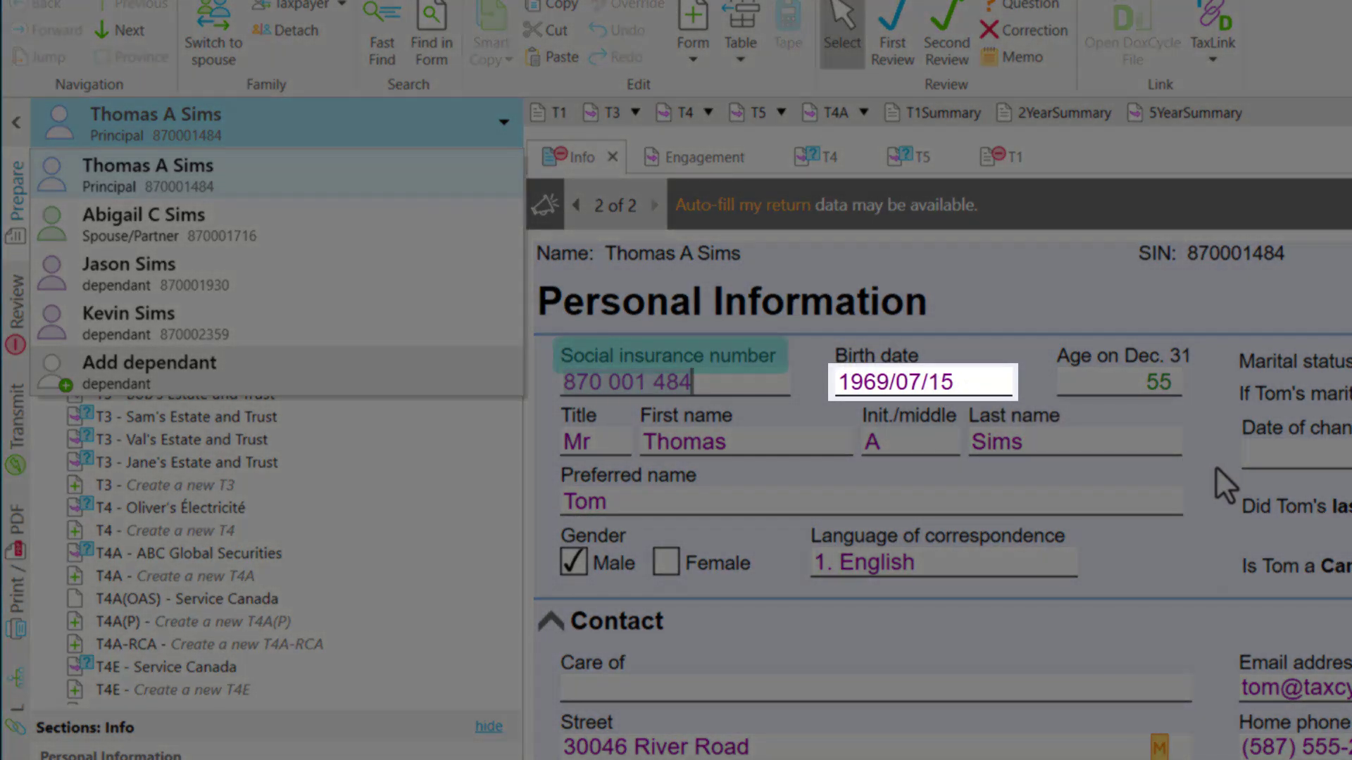
pyautogui.click(1215, 466)
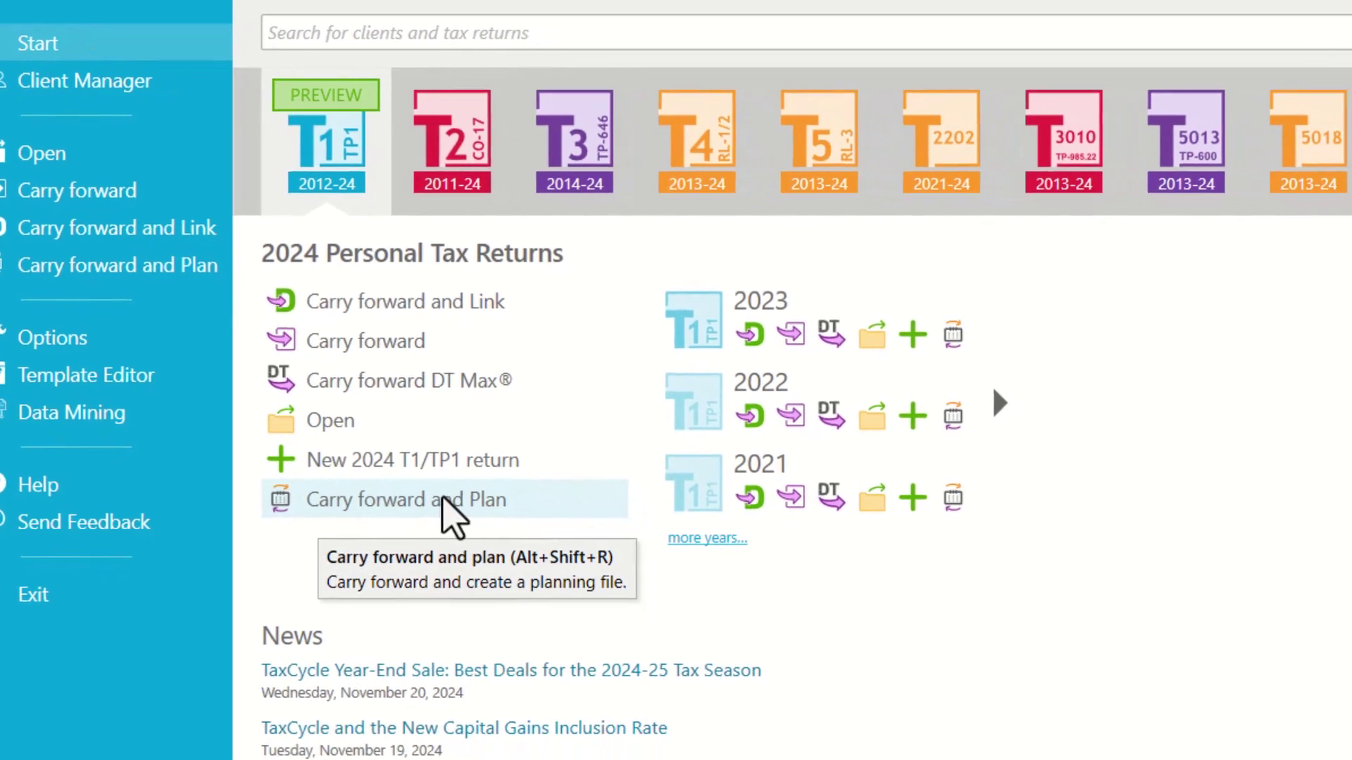
# Use Carry forward and Plan on the couple's 2023 T1 file to create a 2024 planning return.
pyautogui.click(443, 500)
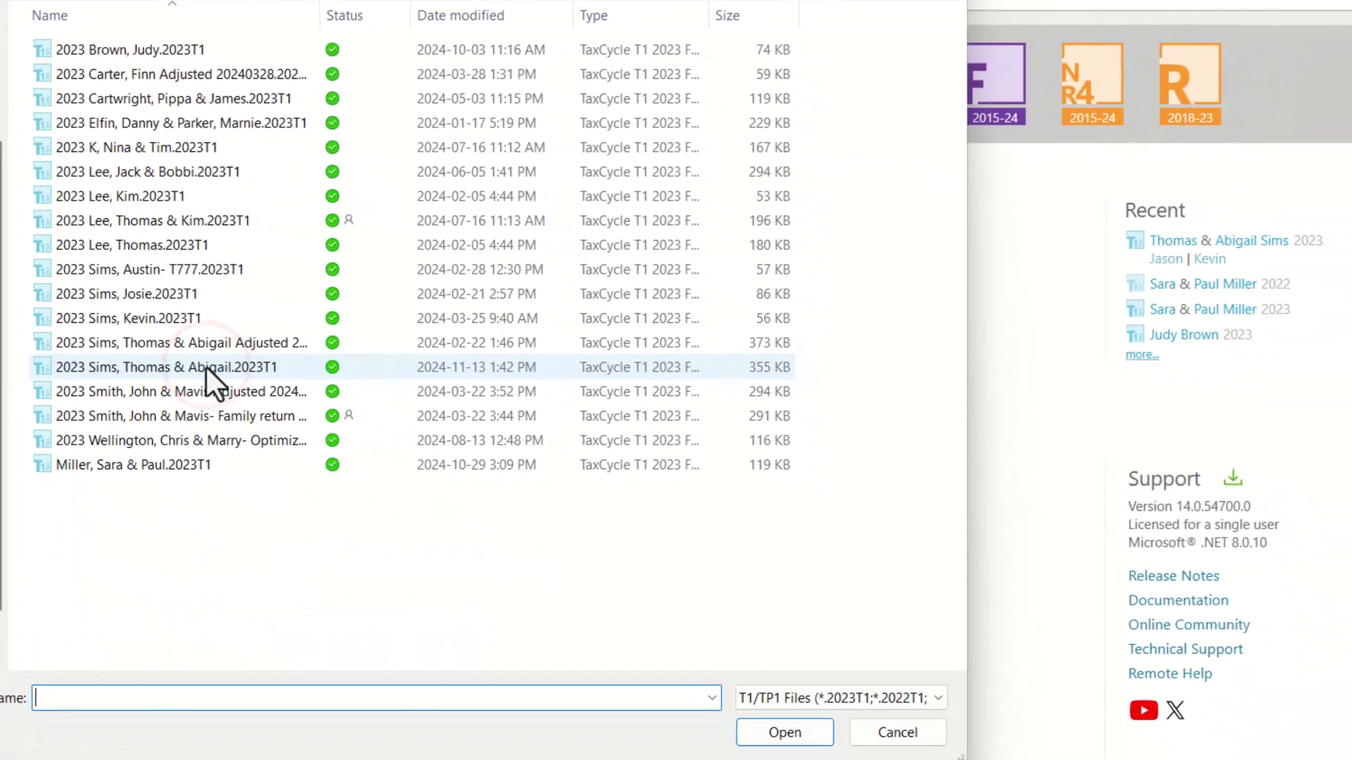
pyautogui.click(181, 365)
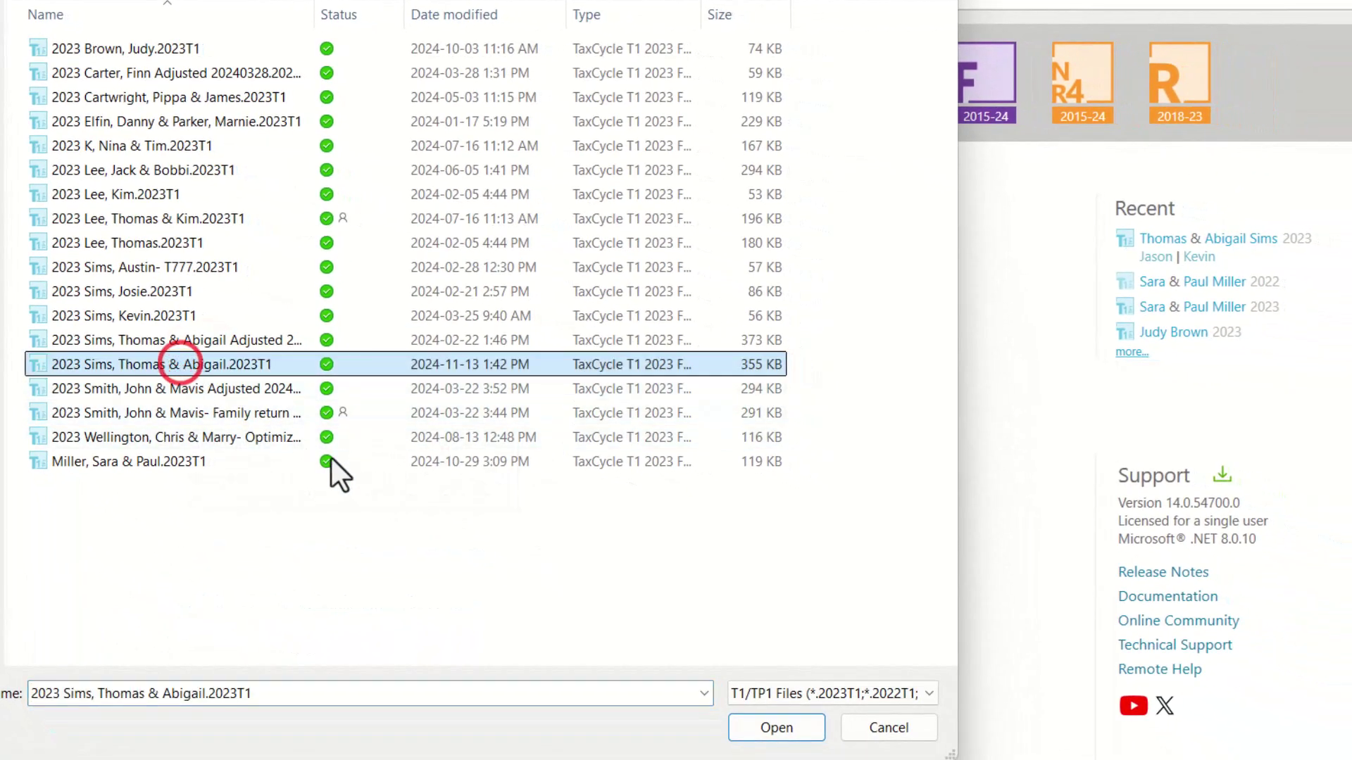
pyautogui.click(770, 731)
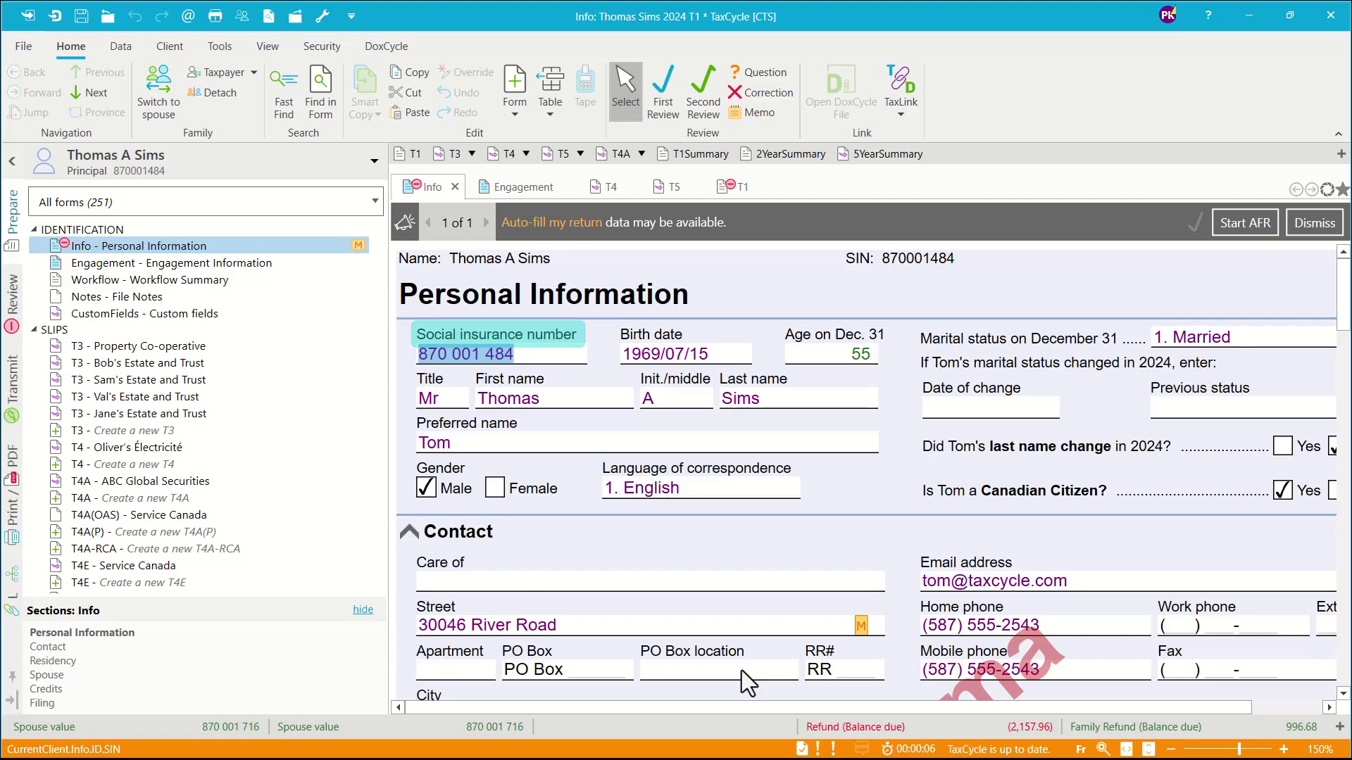
# In the Info form's Filing section, change the return's Purpose from Planning to Filing.
pyautogui.moveTo(722, 641)
pyautogui.moveTo(1344, 300); pyautogui.dragTo(1345, 642)
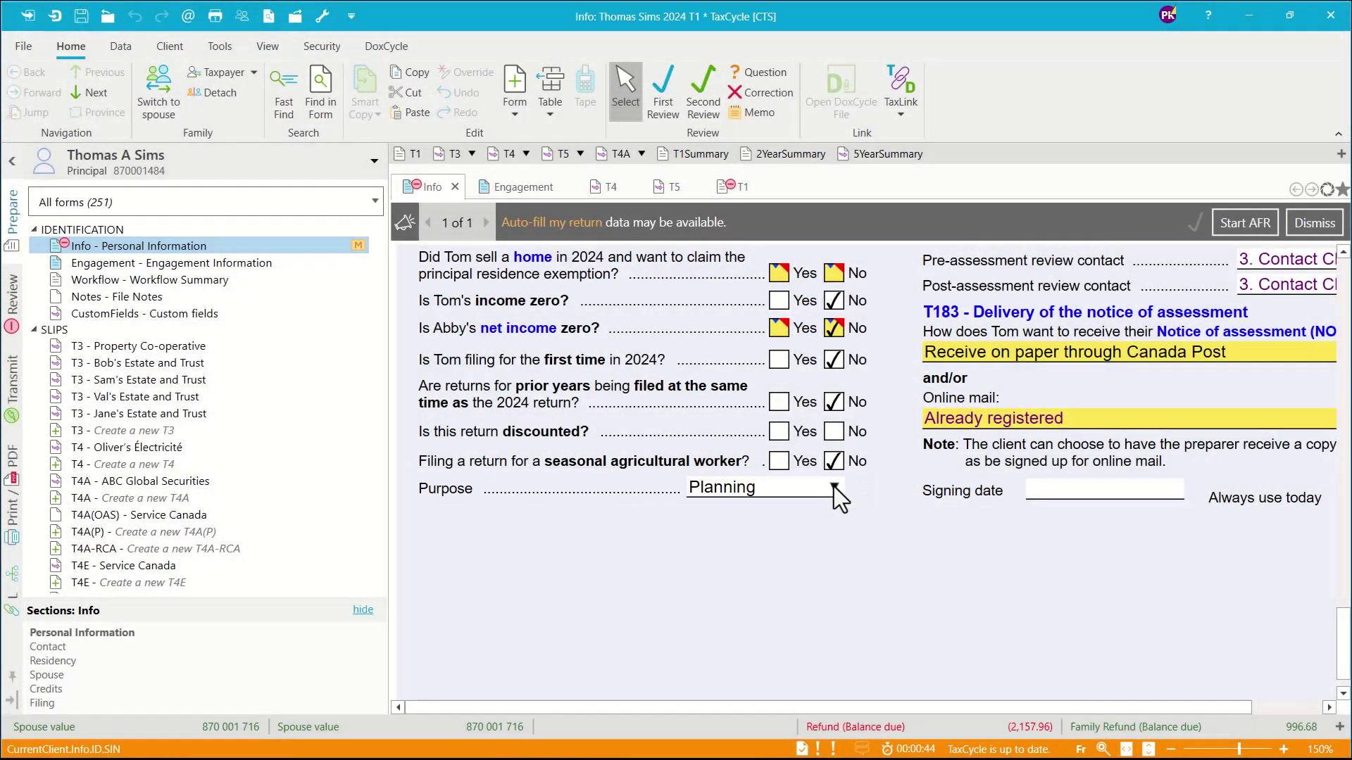
pyautogui.click(833, 488)
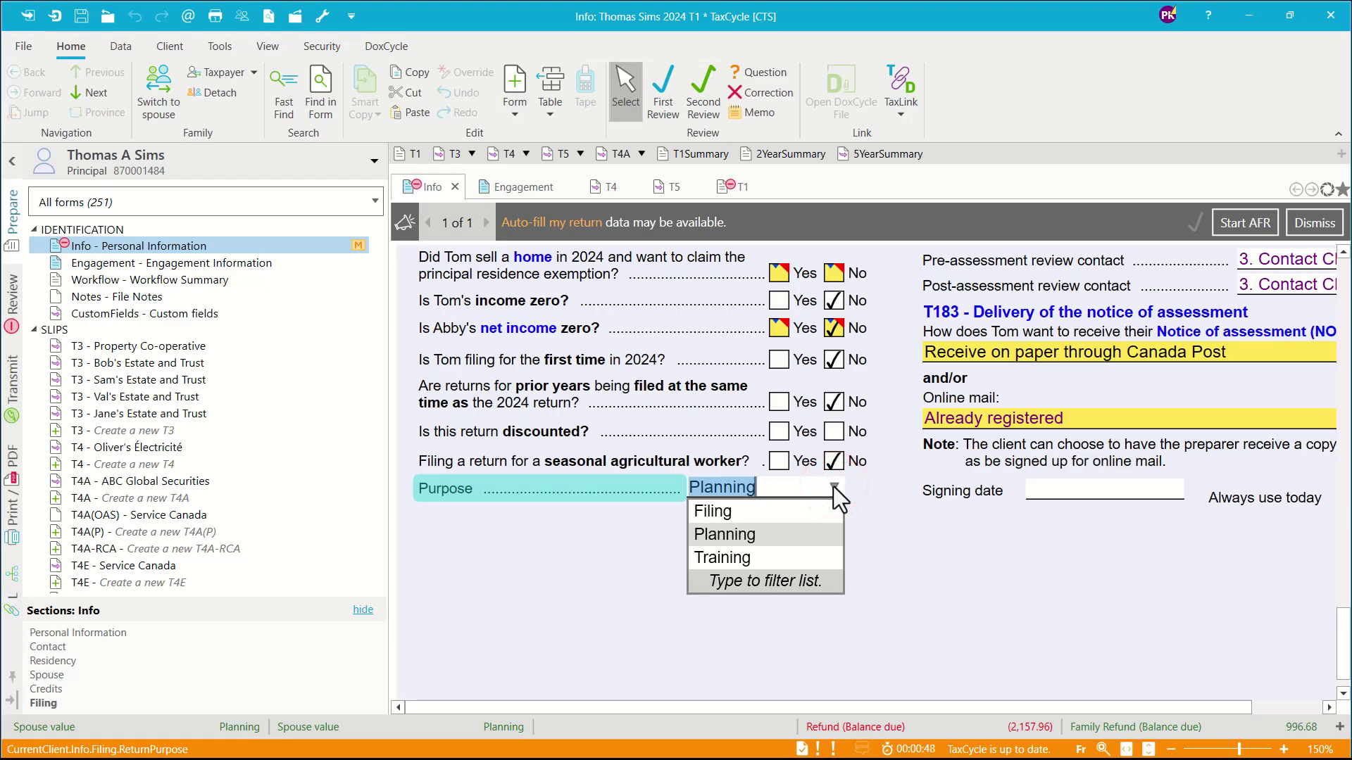
pyautogui.click(724, 513)
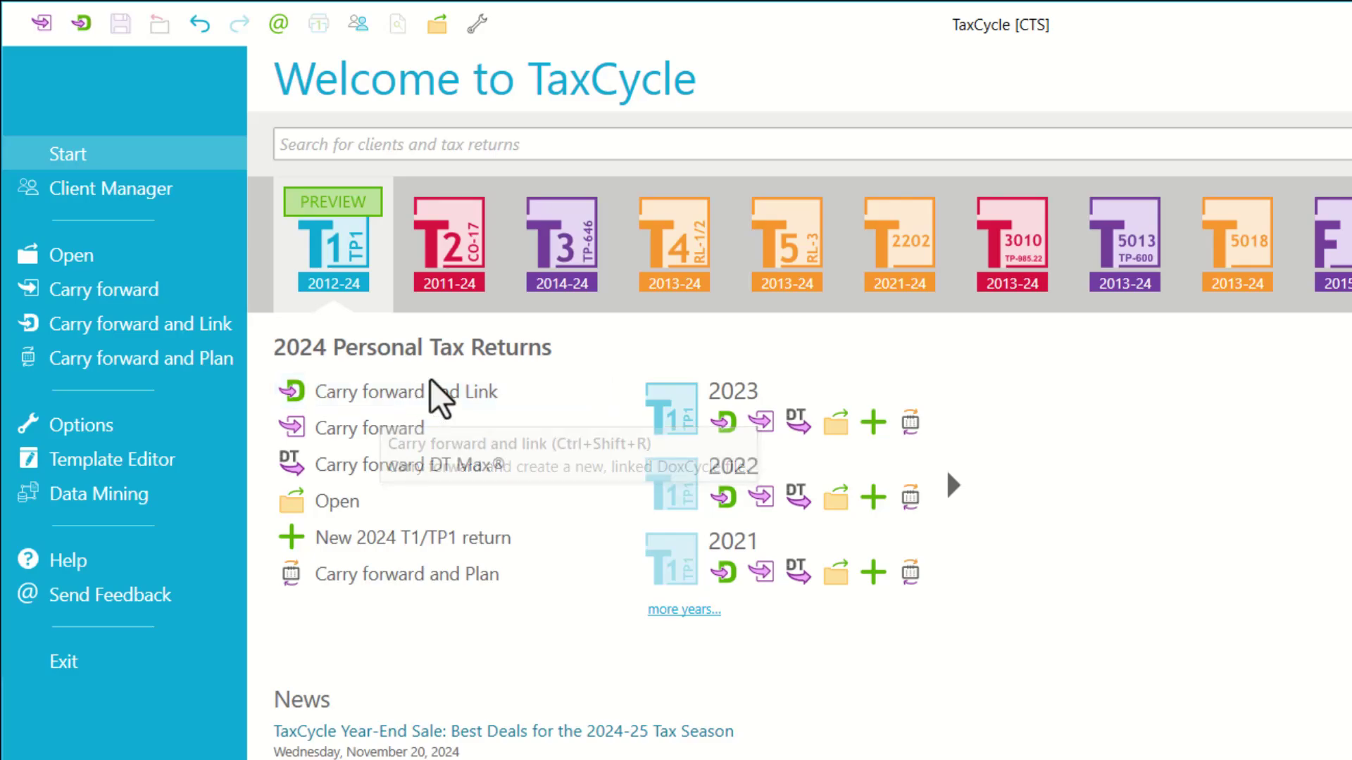
# Open the Client Manager listing all 2336 client returns.
pyautogui.click(1247, 49)
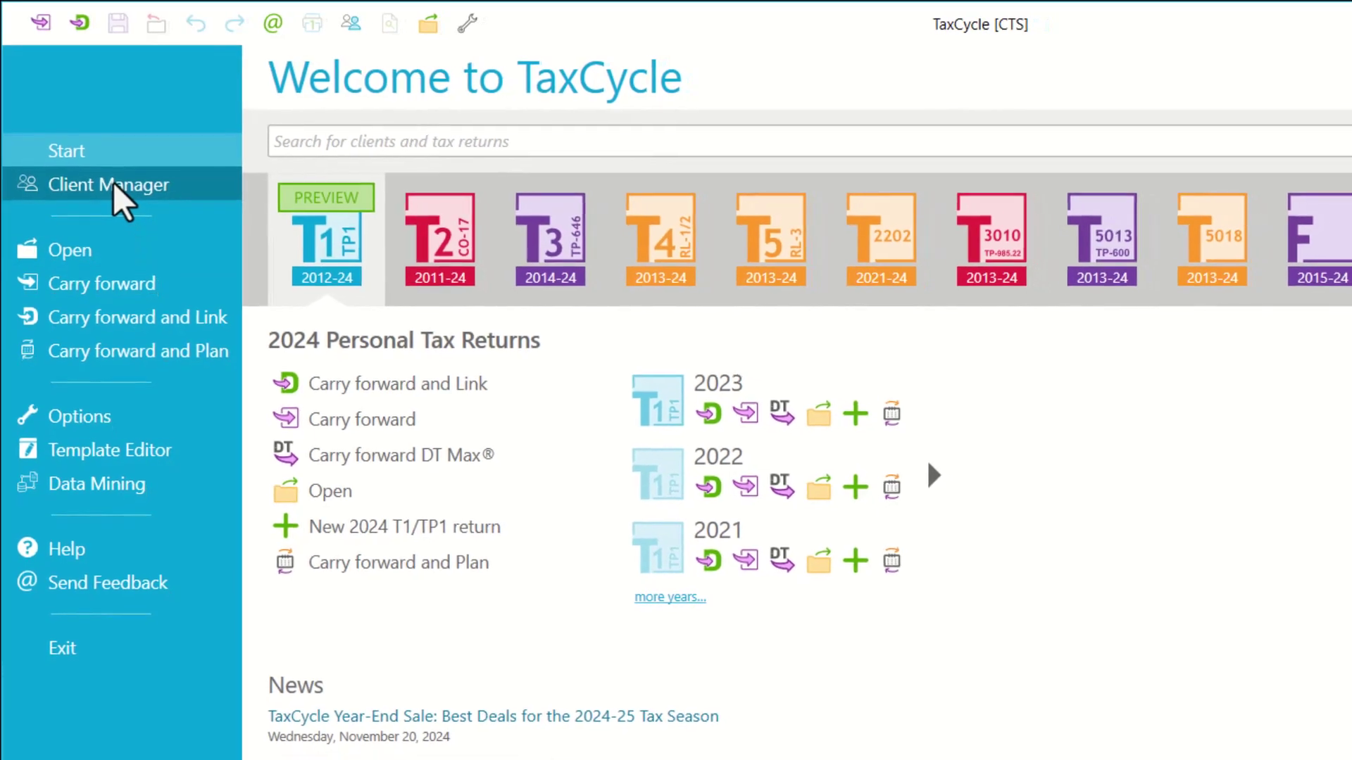
pyautogui.click(116, 188)
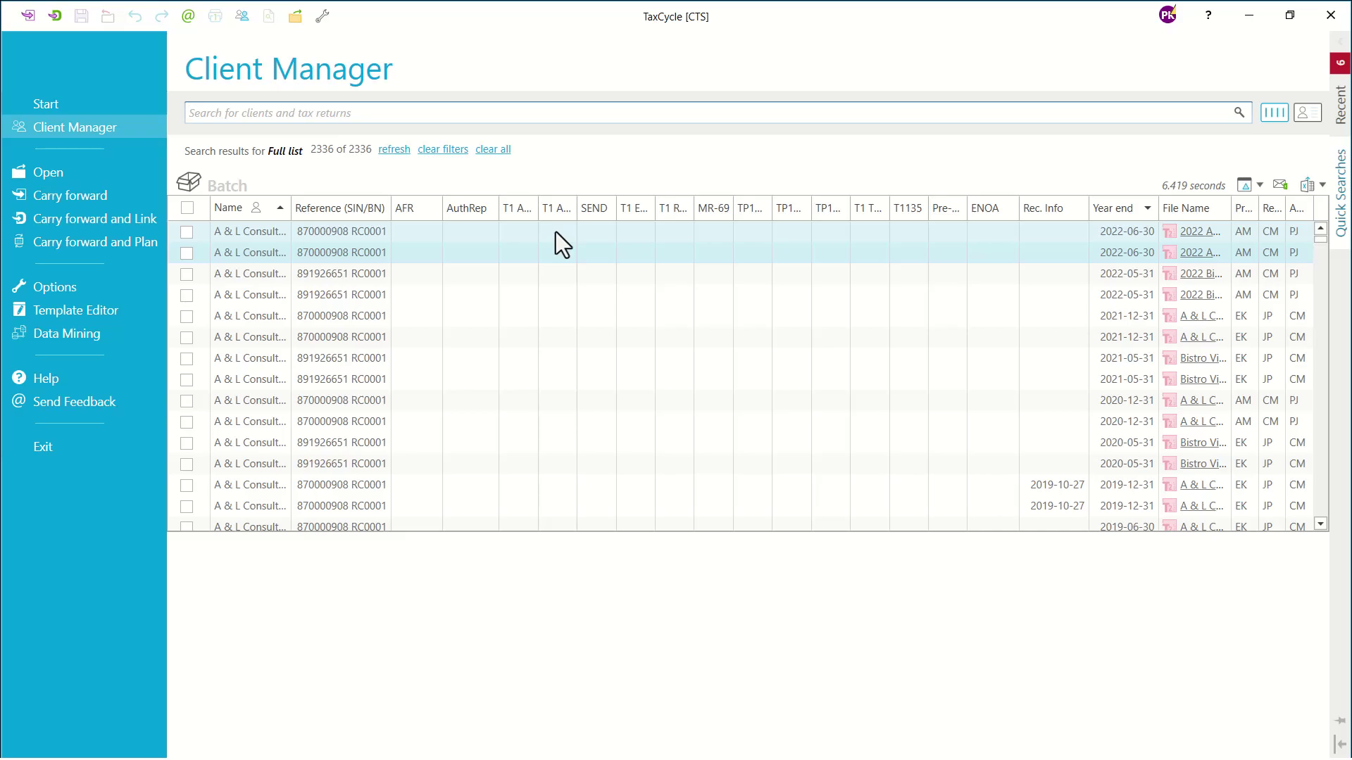
# Filter Client Manager to 2023 returns with T1 EFILE transmitted.
pyautogui.click(1340, 194)
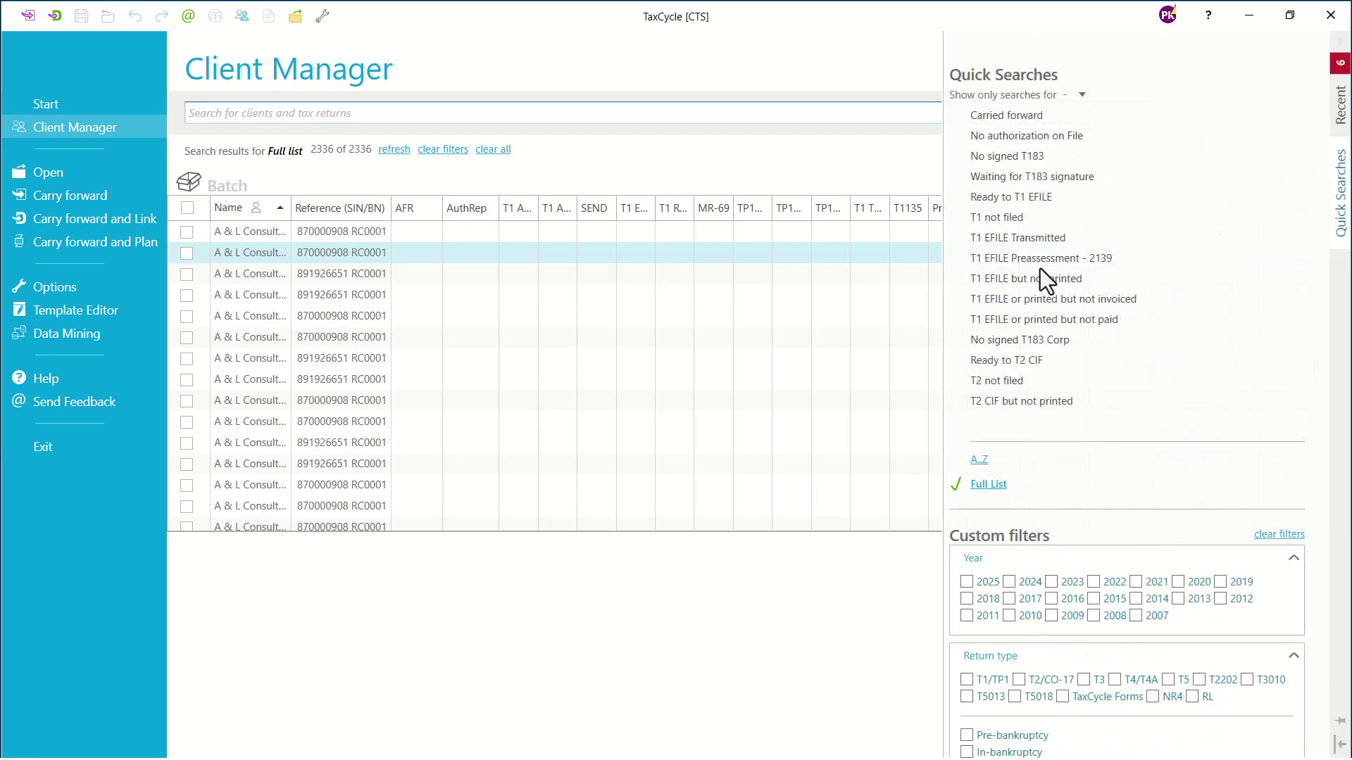
pyautogui.click(1041, 268)
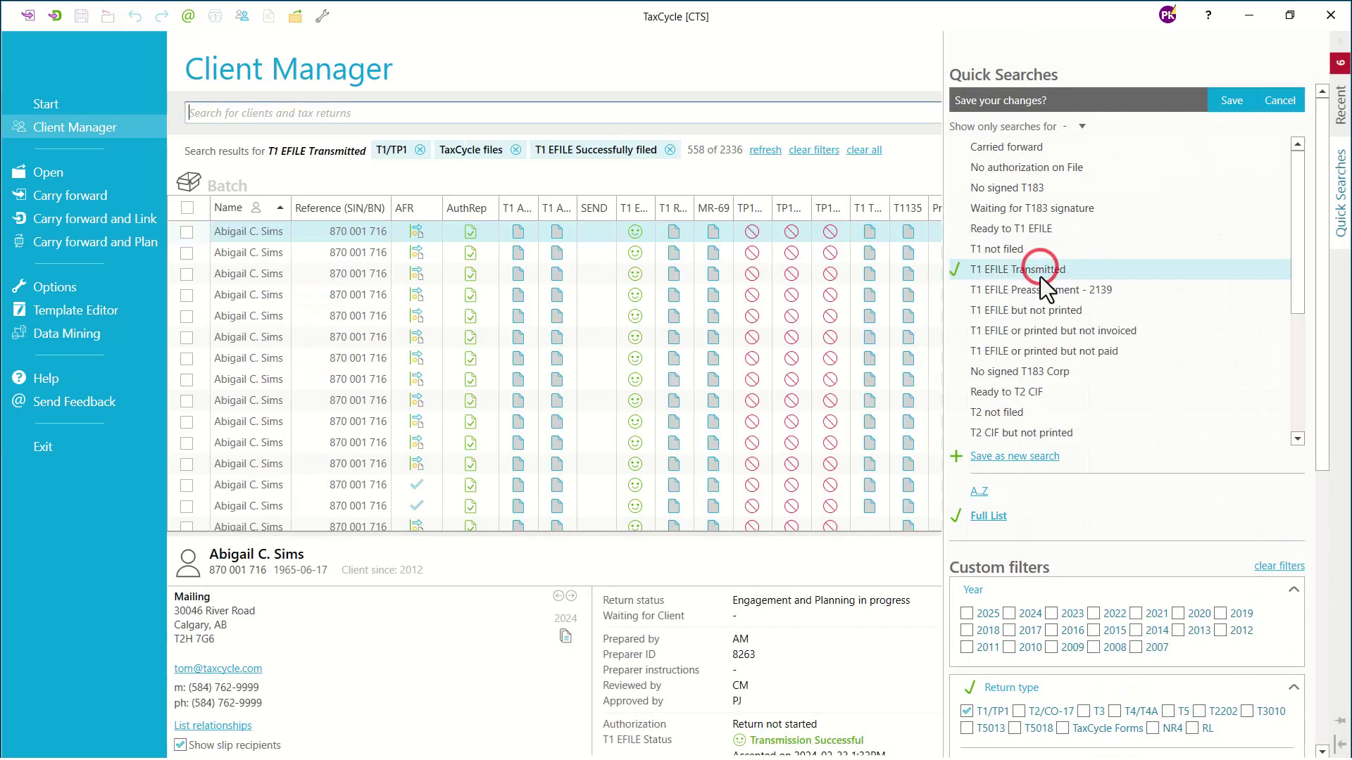
pyautogui.click(1051, 613)
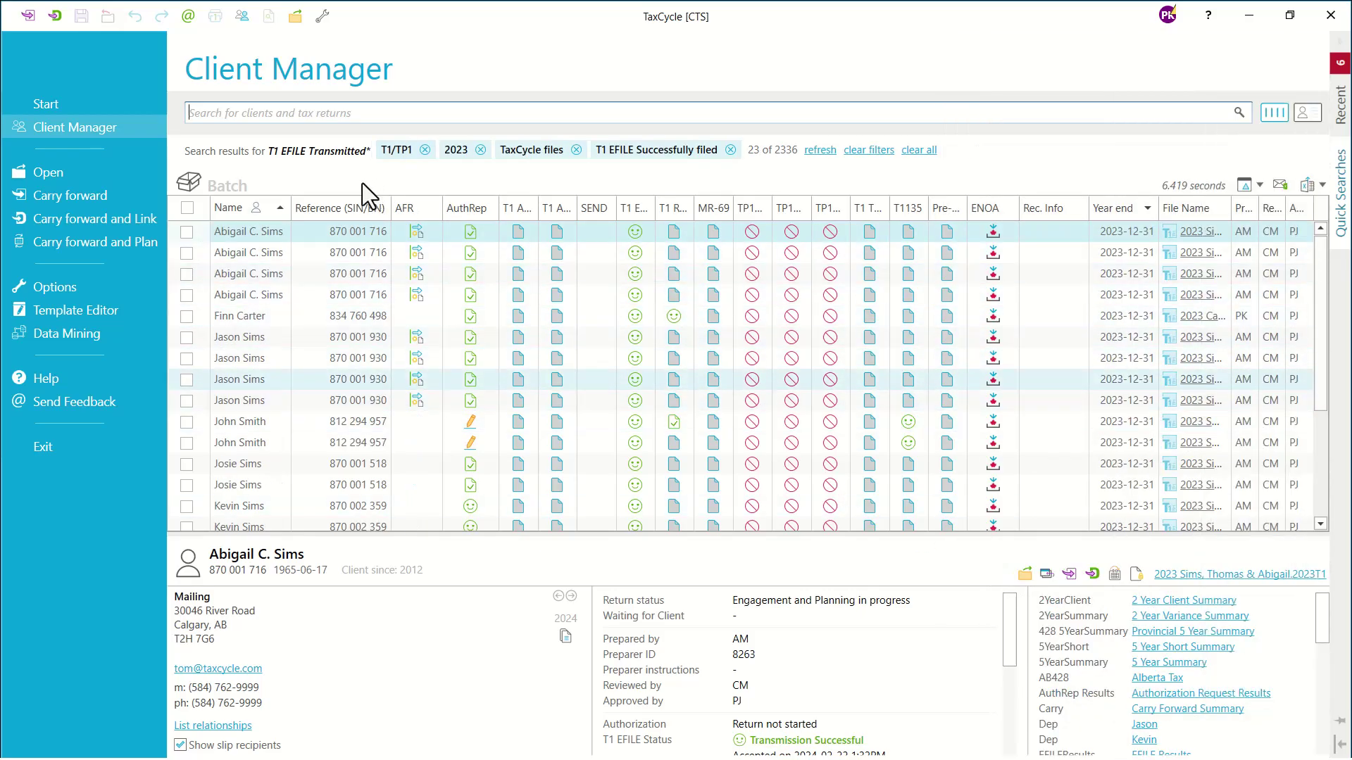
# Tick four of the 23 e-filed 2023 returns to make 4 Batch Items.
pyautogui.click(184, 208)
pyautogui.click(187, 207)
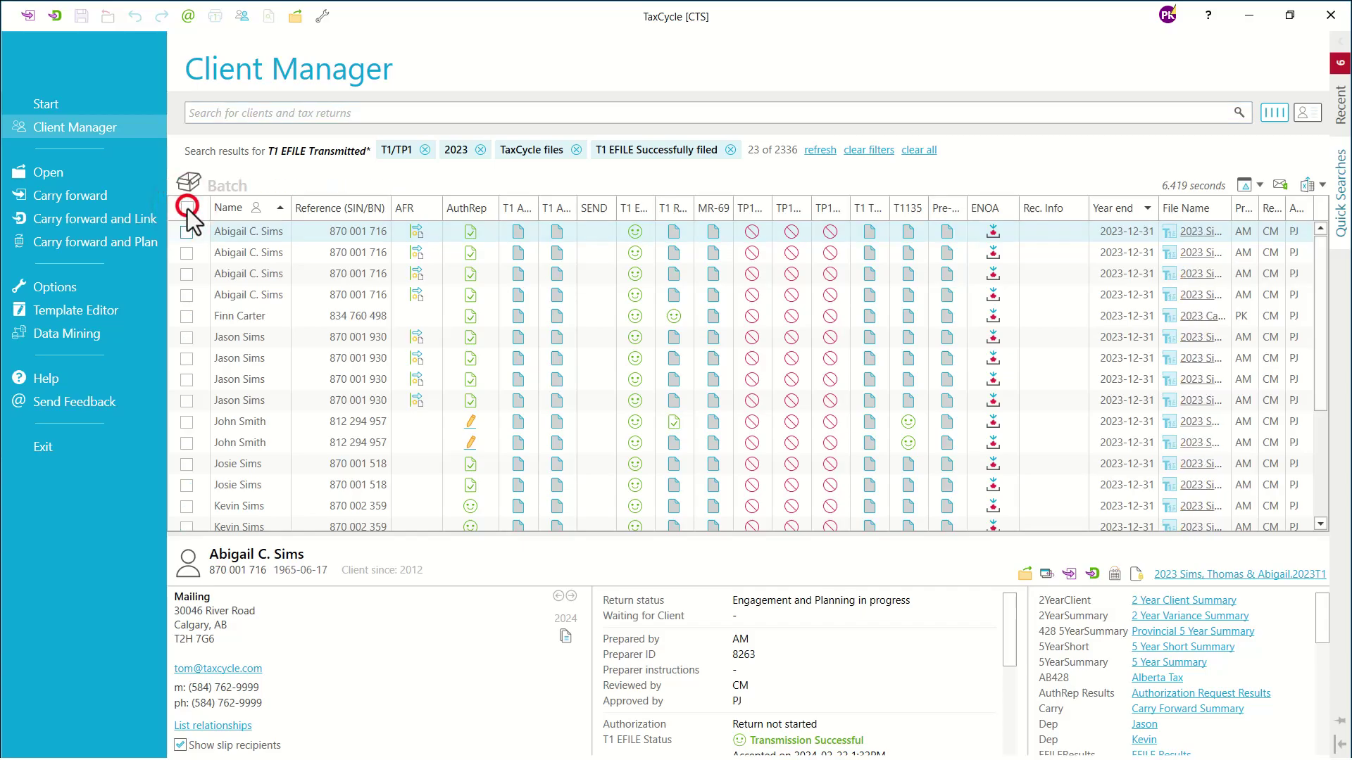
pyautogui.click(187, 252)
pyautogui.click(188, 317)
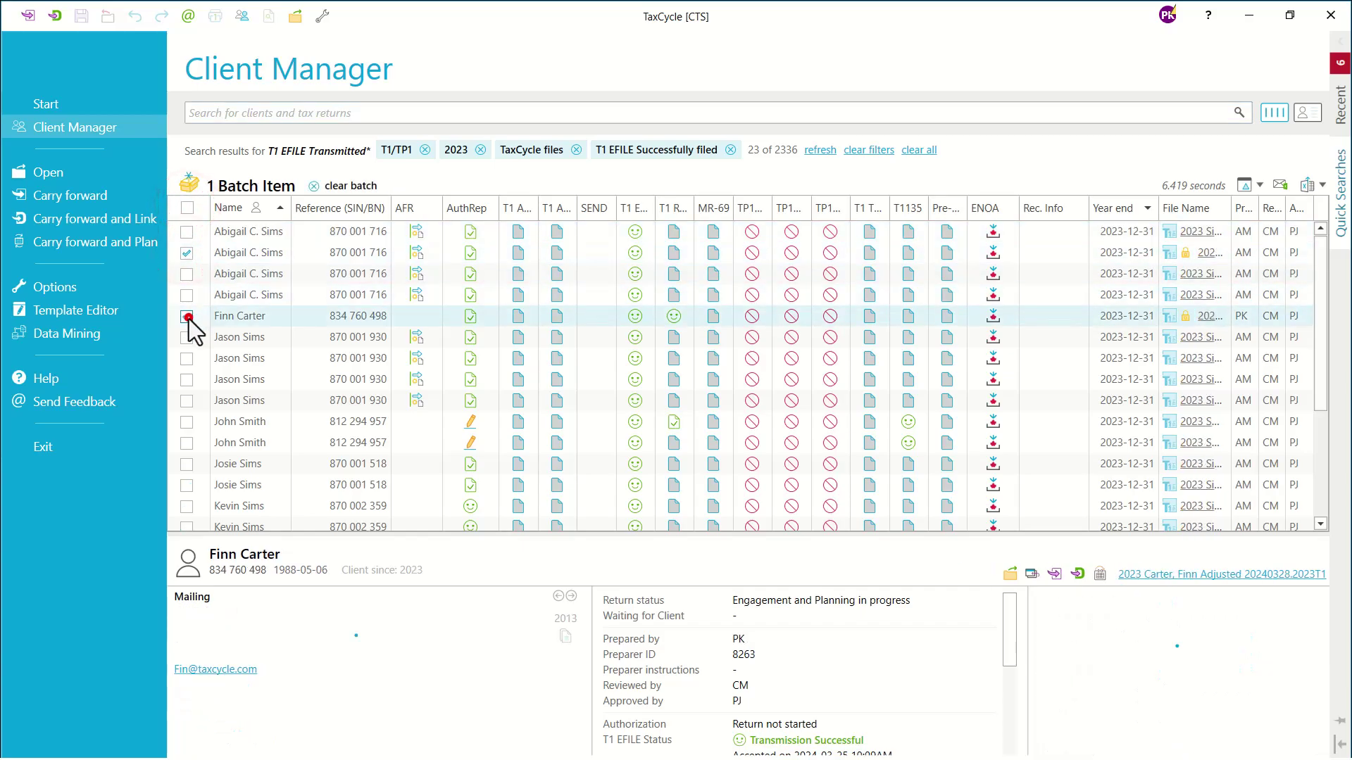
pyautogui.click(187, 358)
pyautogui.click(187, 400)
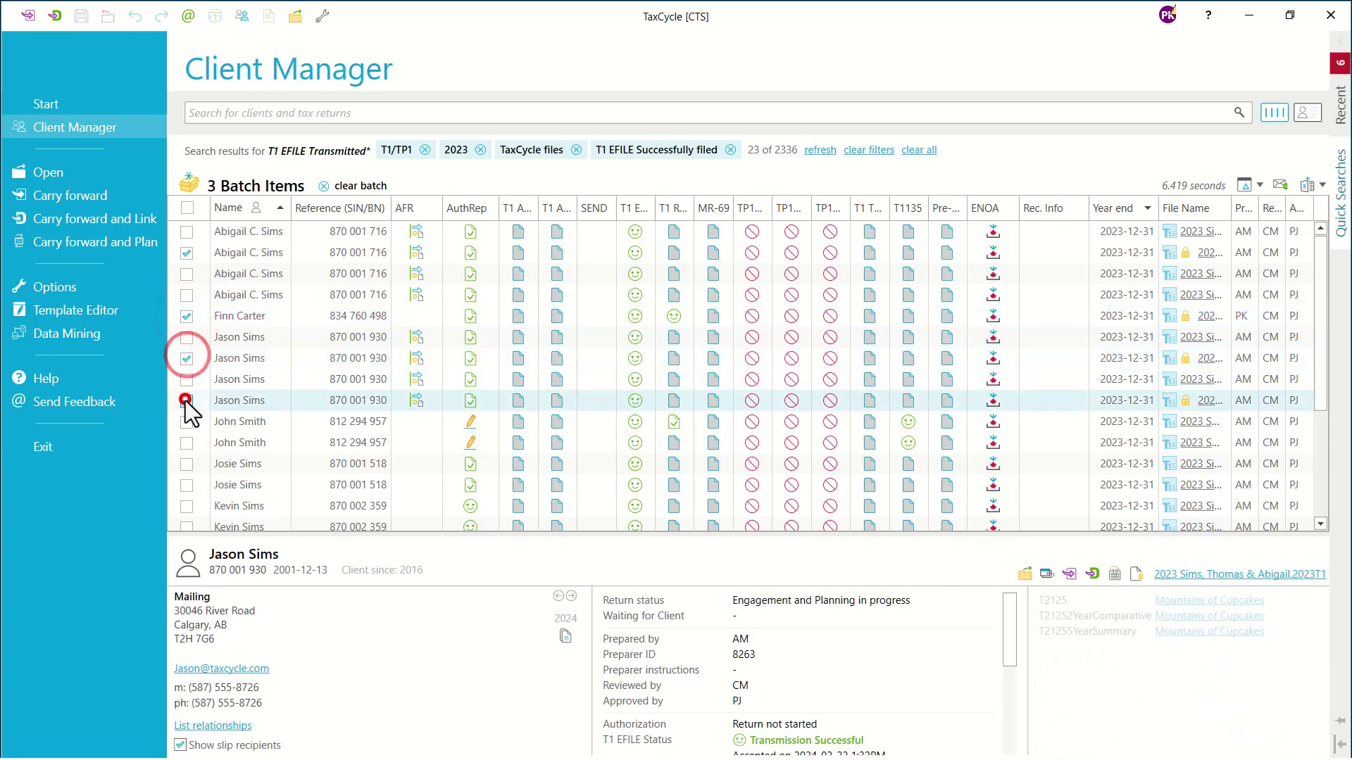
# Run the batch Carry forward operation with Filing purpose on the four batched returns.
pyautogui.click(188, 188)
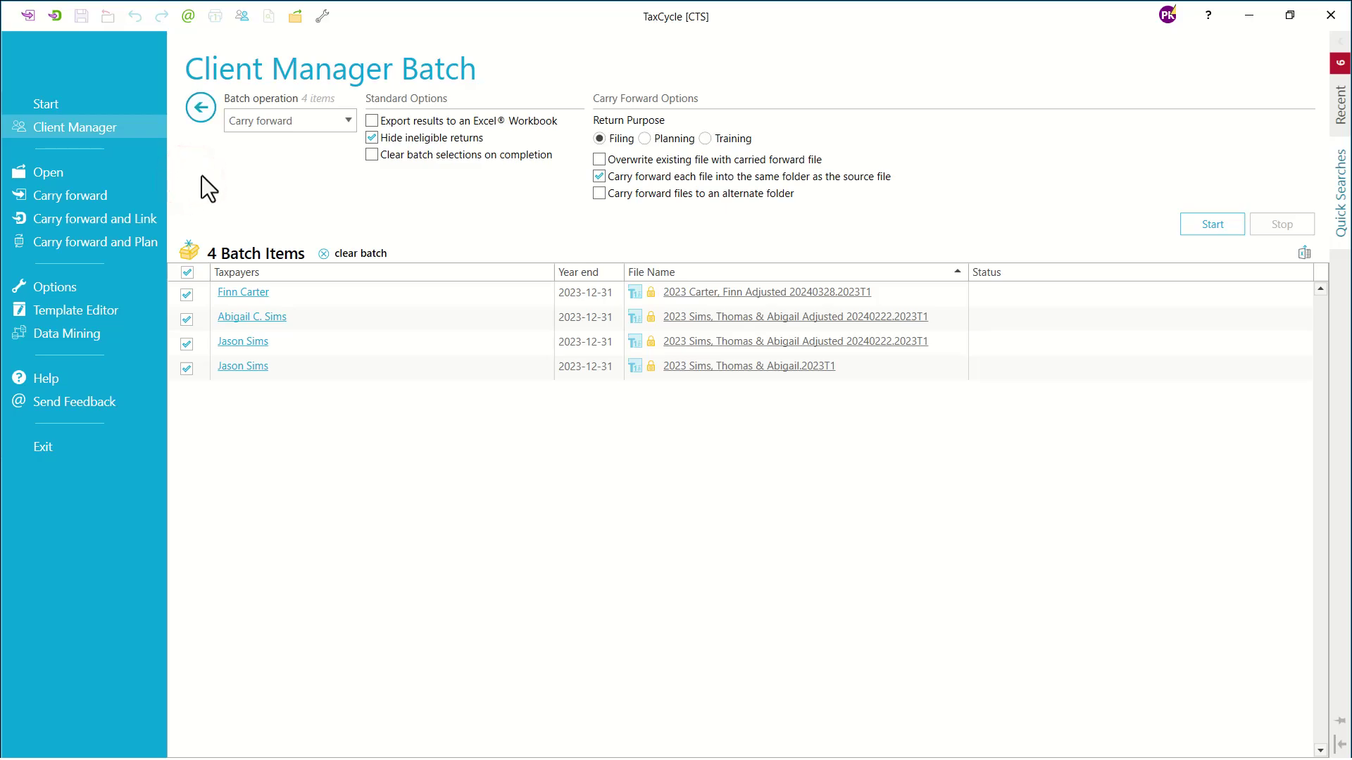
pyautogui.click(346, 118)
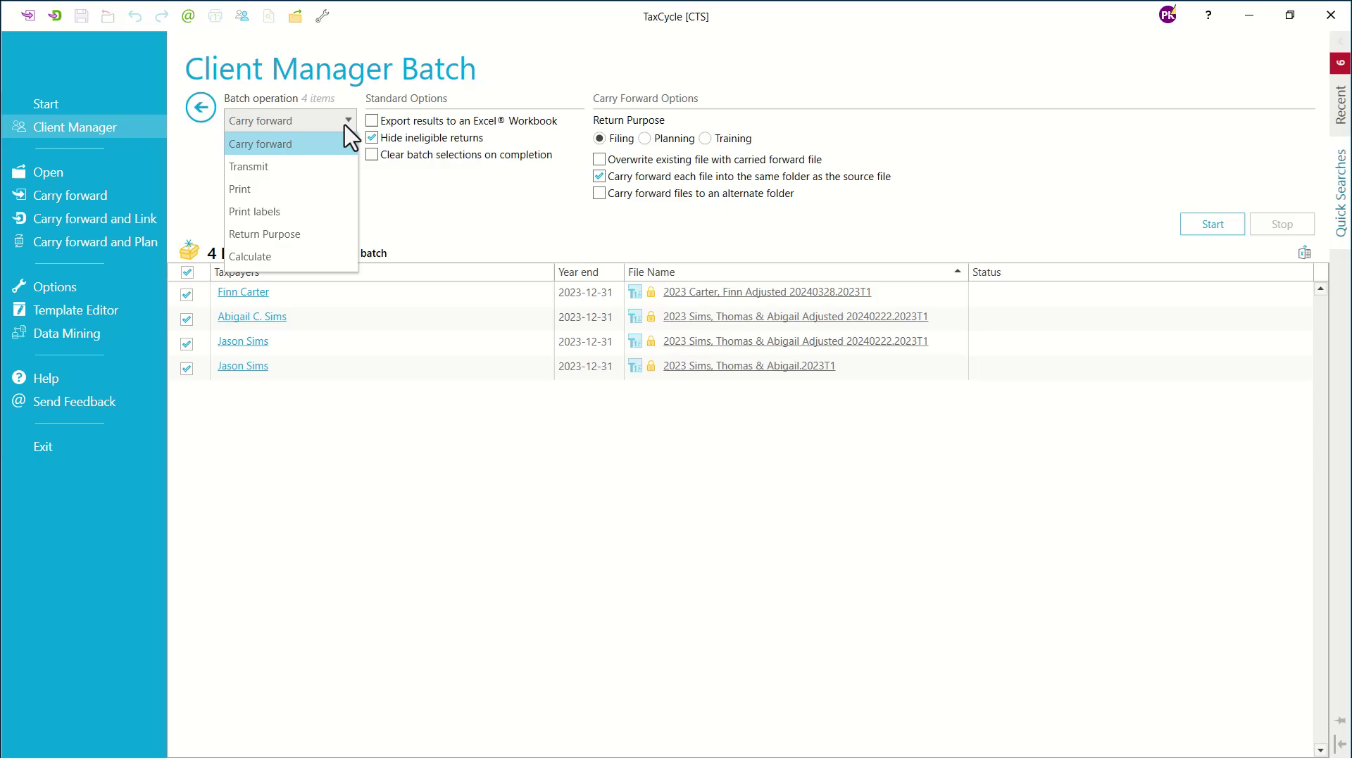
pyautogui.click(286, 145)
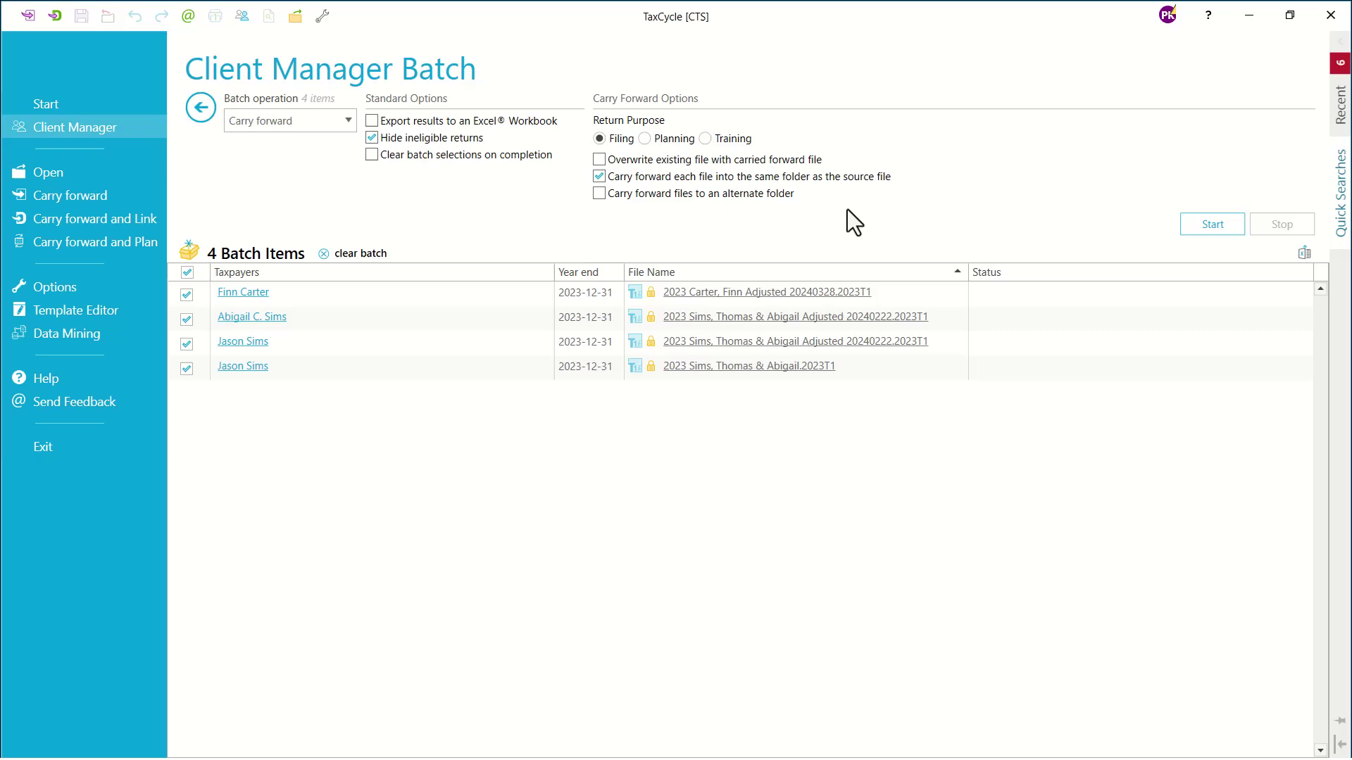
pyautogui.click(1227, 234)
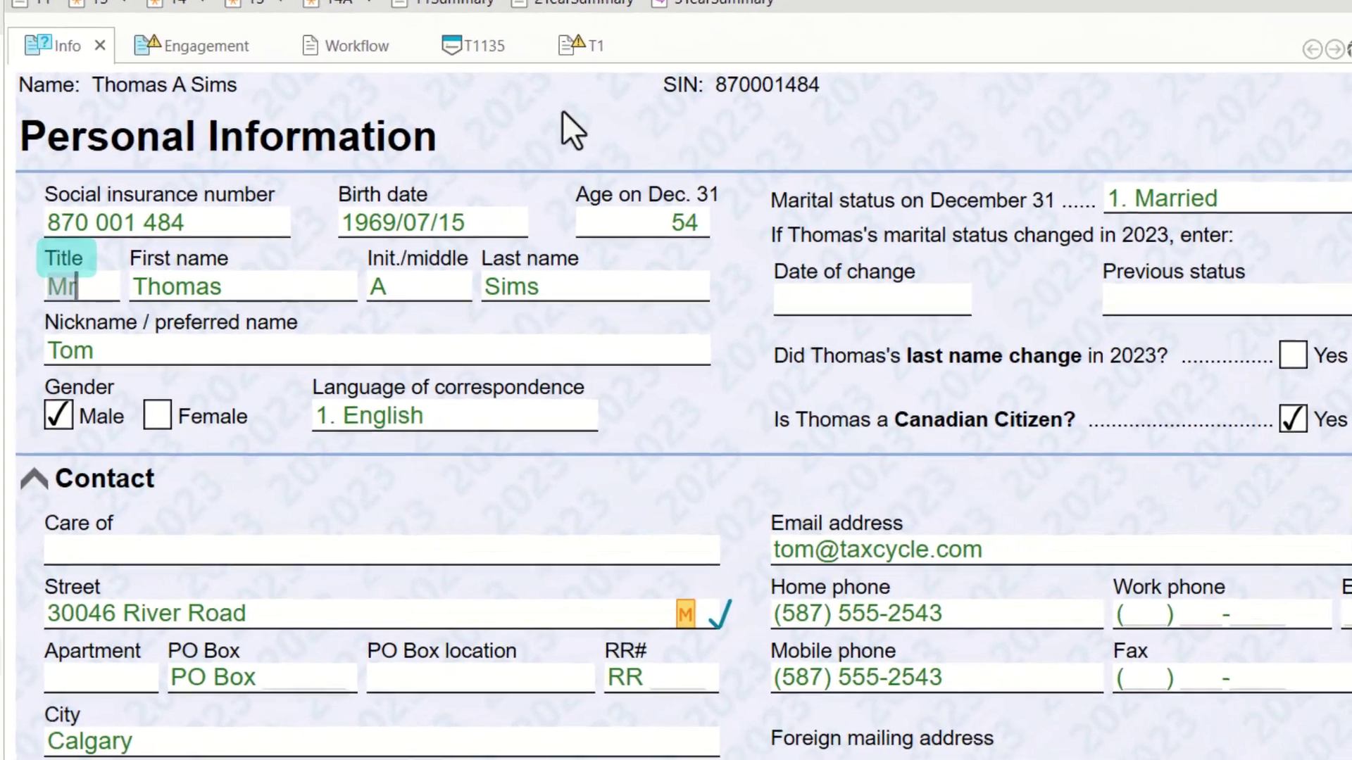
# Display the return's Carry forward this return options, then dismiss the menu.
pyautogui.rightClick(562, 111)
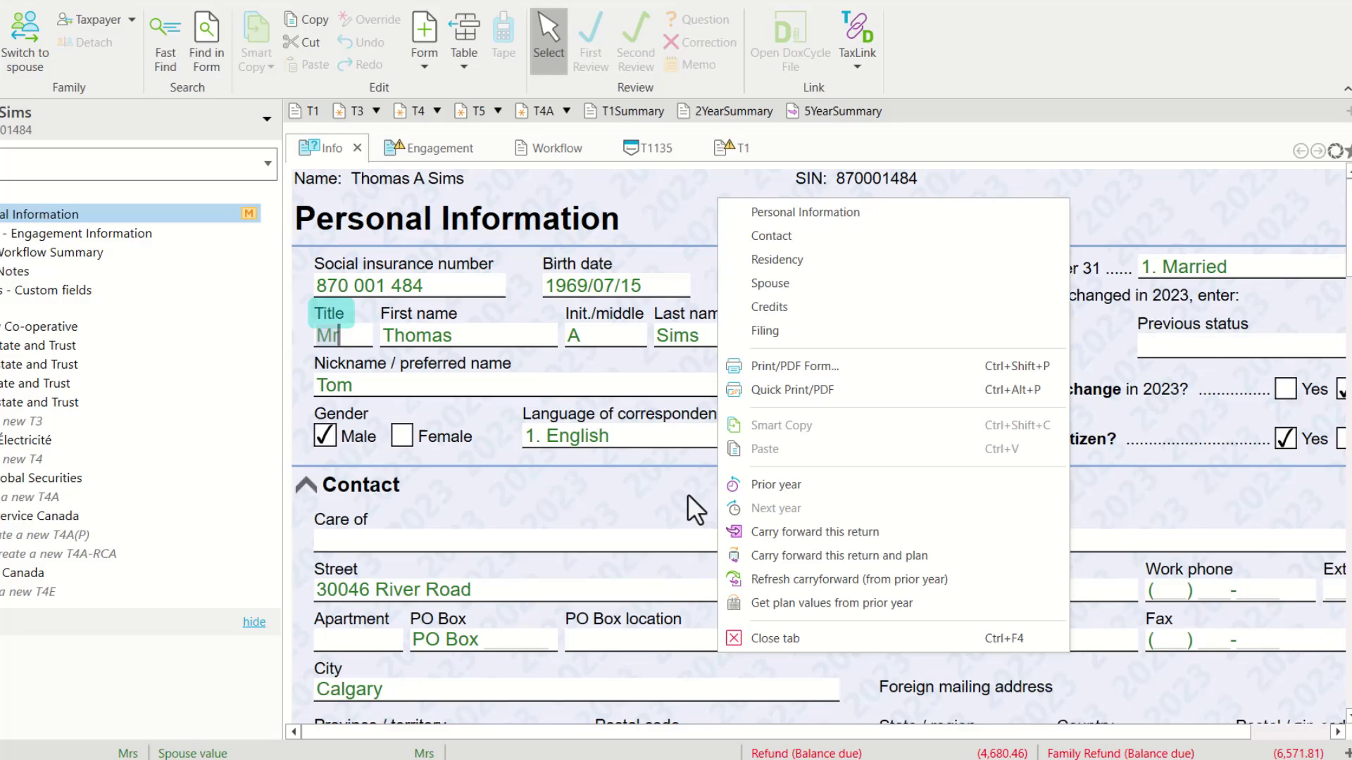
pyautogui.click(359, 480)
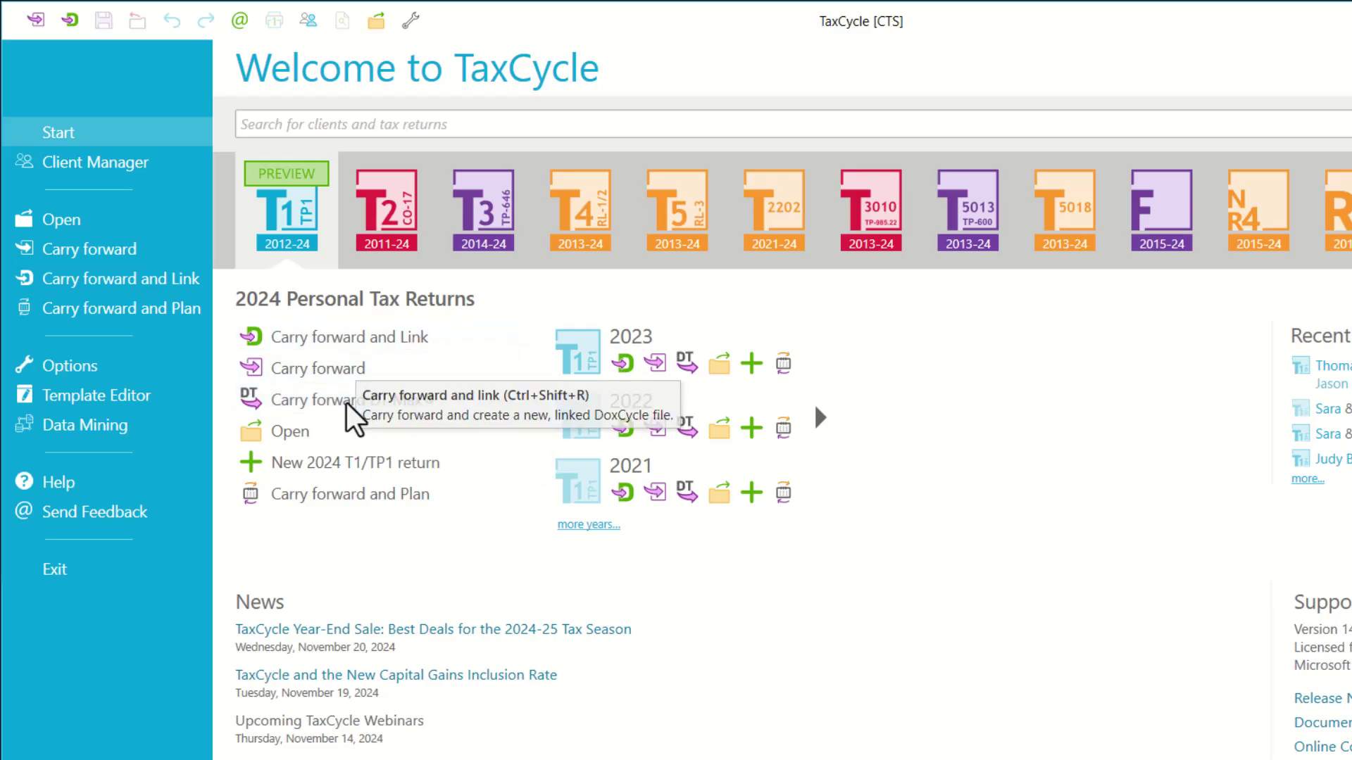
pyautogui.click(411, 23)
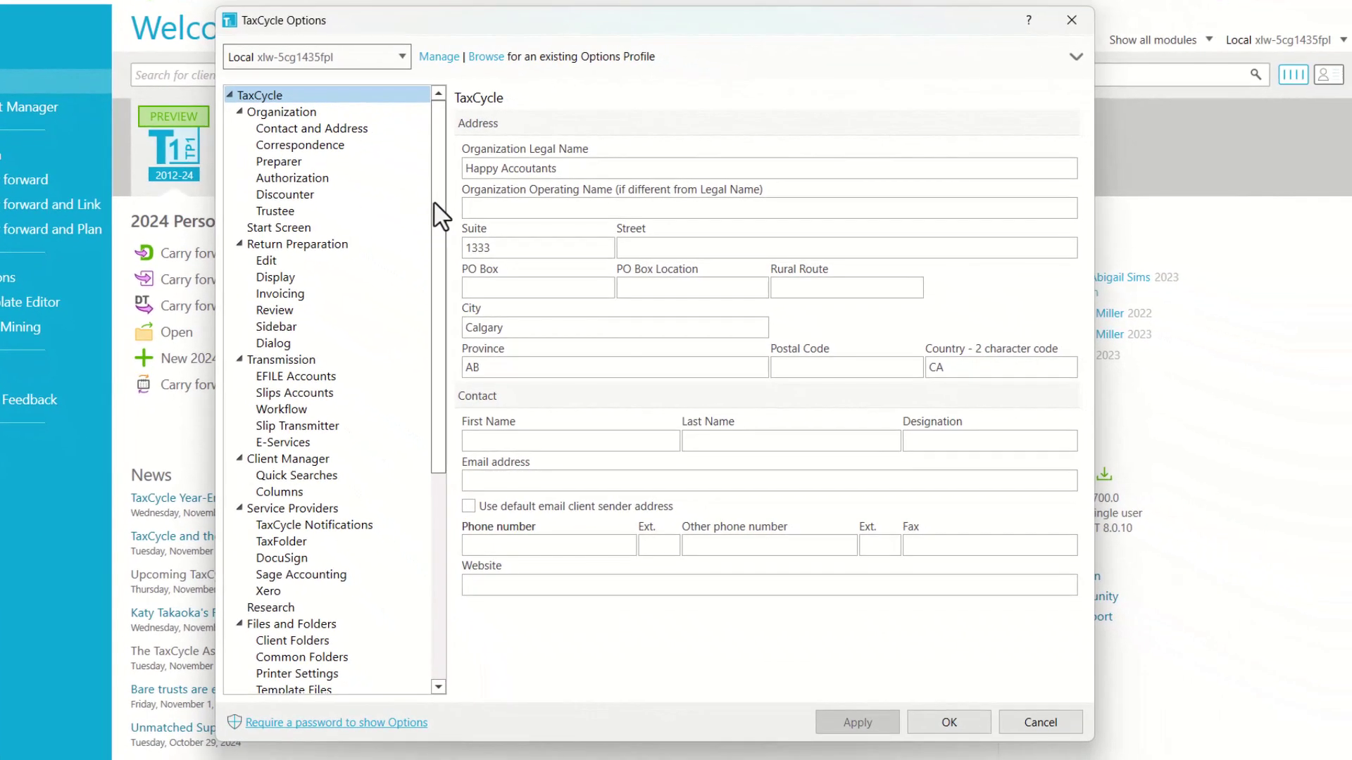
pyautogui.moveTo(438, 213); pyautogui.dragTo(454, 352)
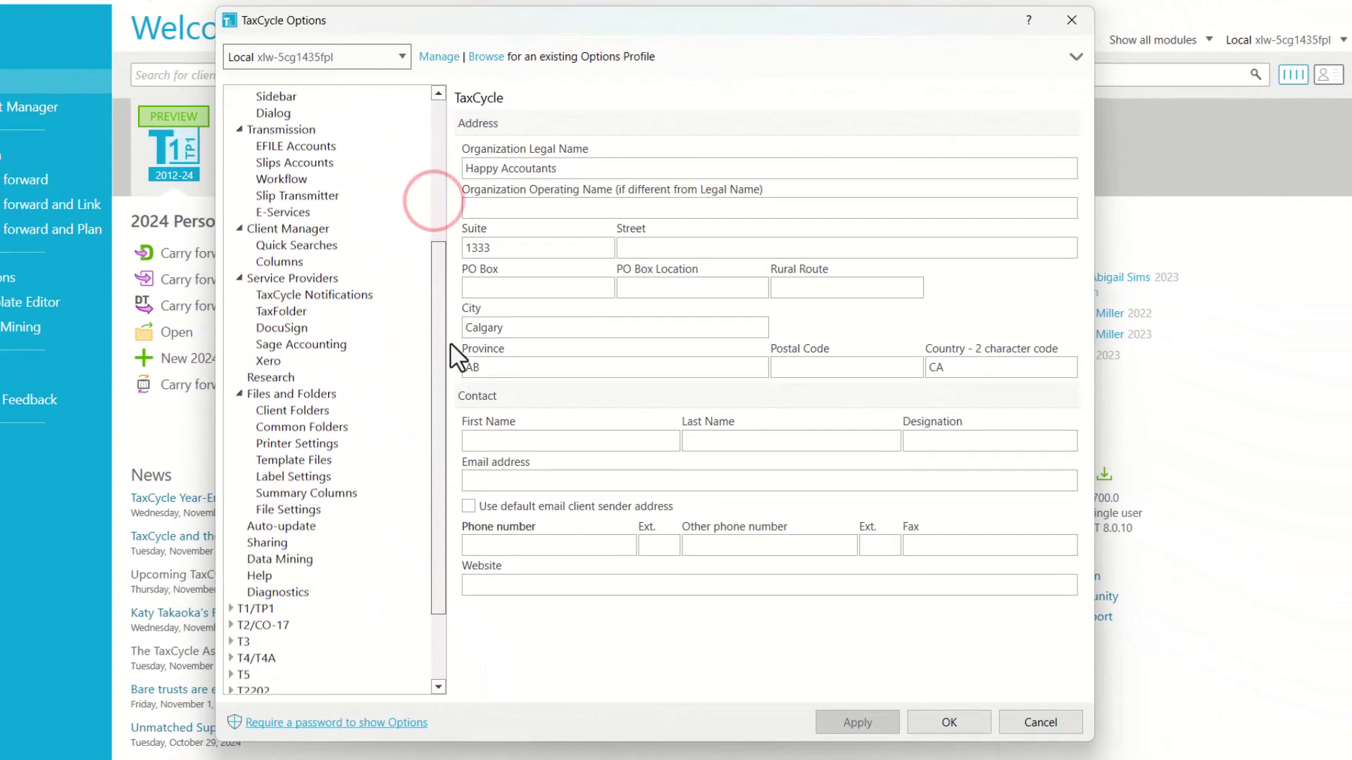
pyautogui.click(287, 509)
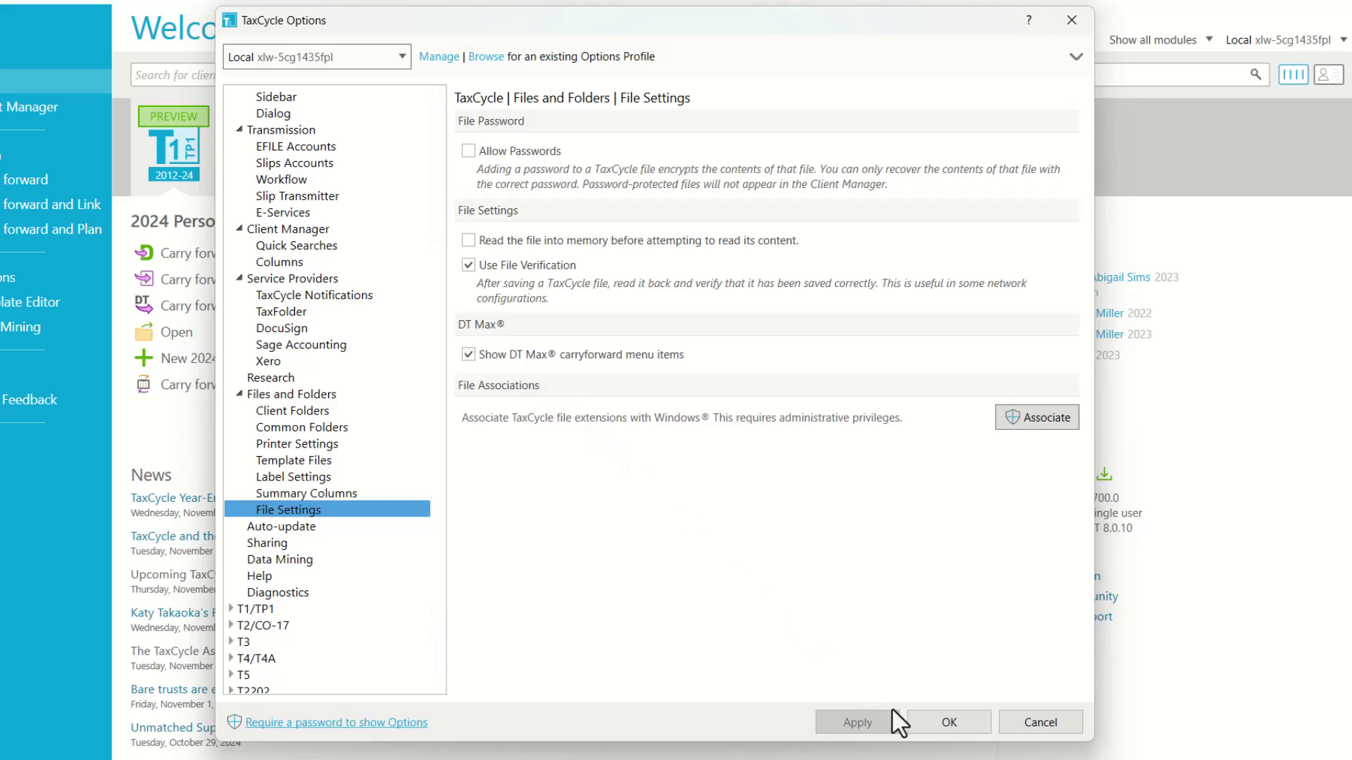
pyautogui.click(957, 721)
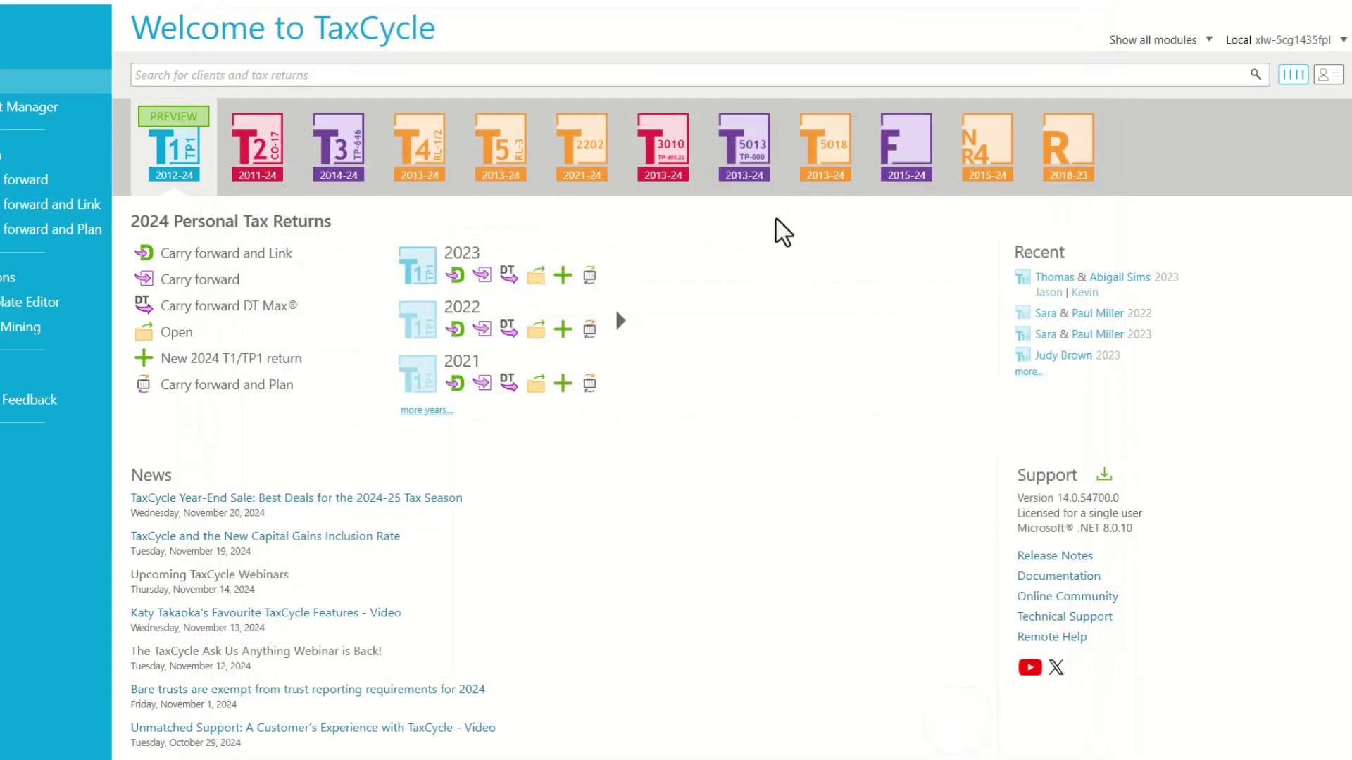
# Load the DT Max extract file into the Carry forward DT Max wizard.
pyautogui.click(226, 305)
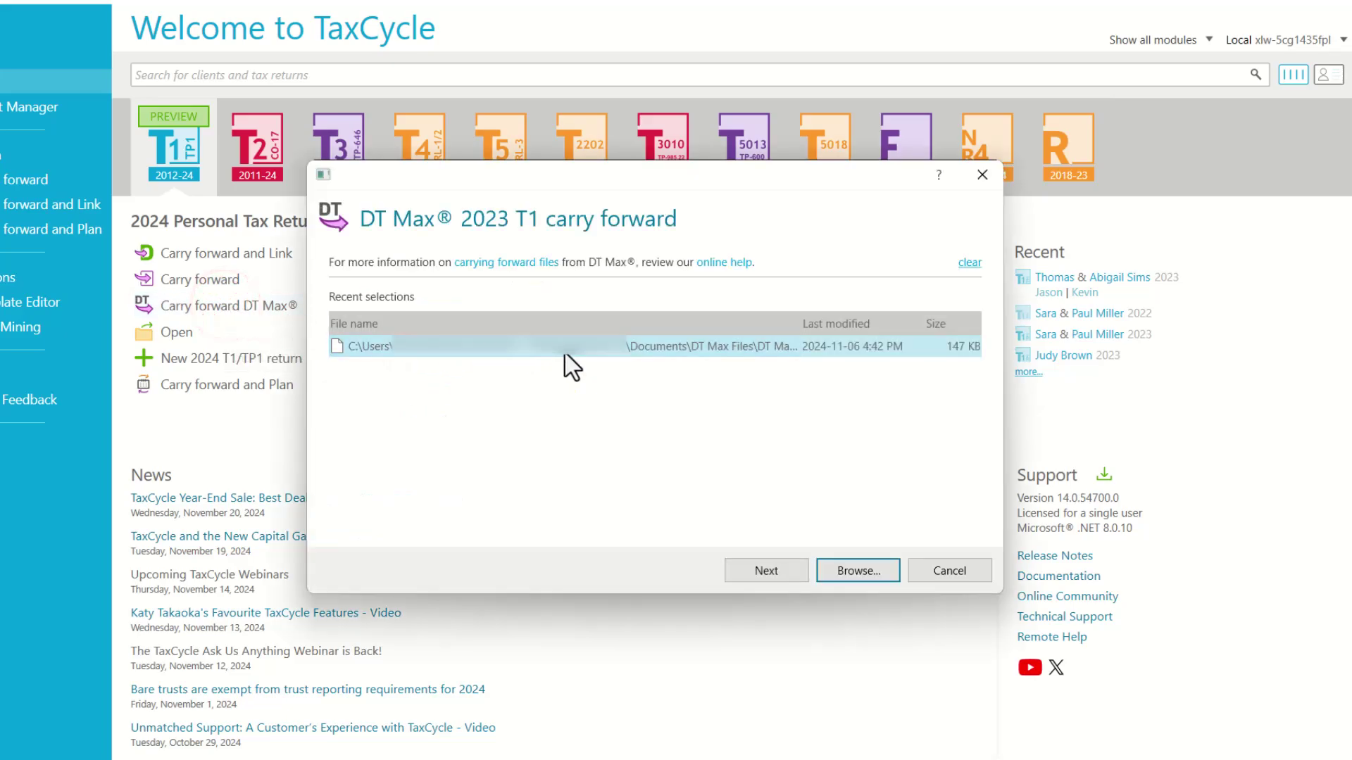
pyautogui.click(866, 569)
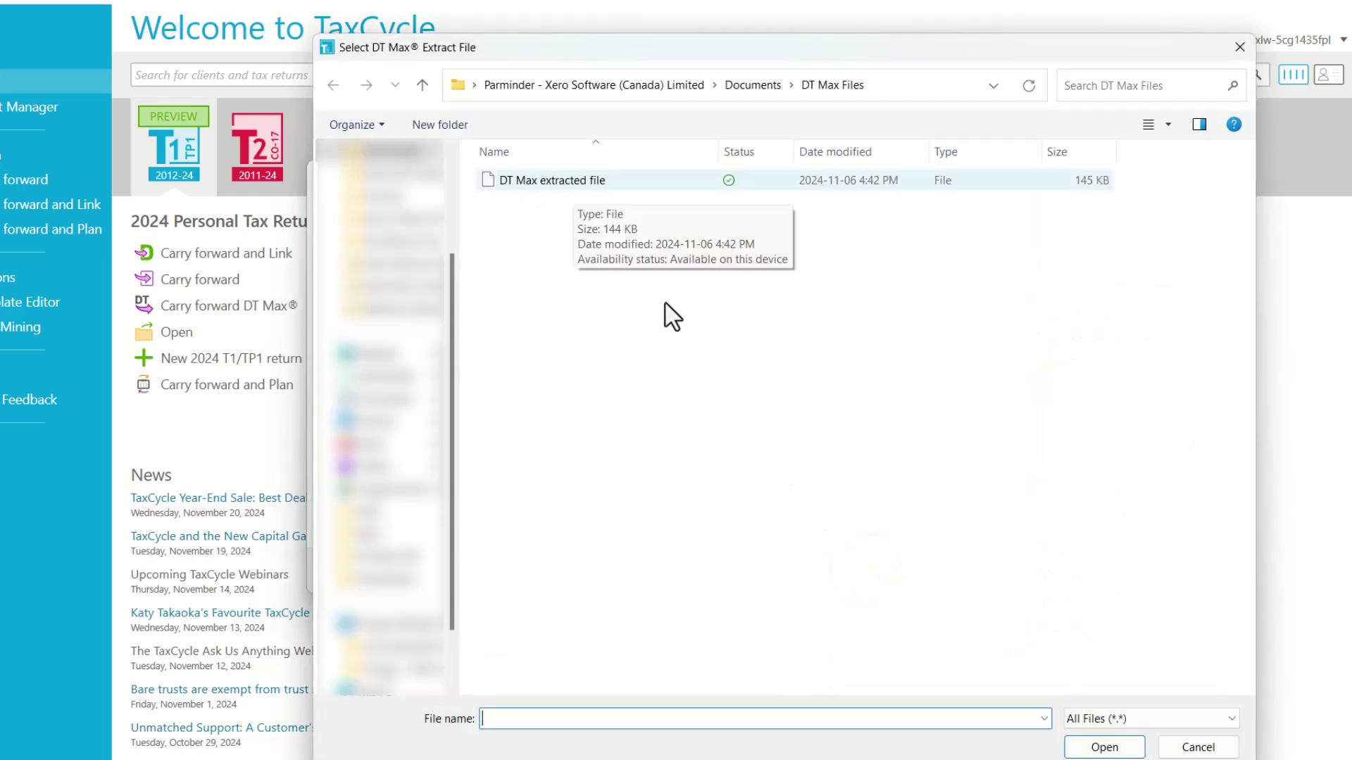
pyautogui.click(571, 176)
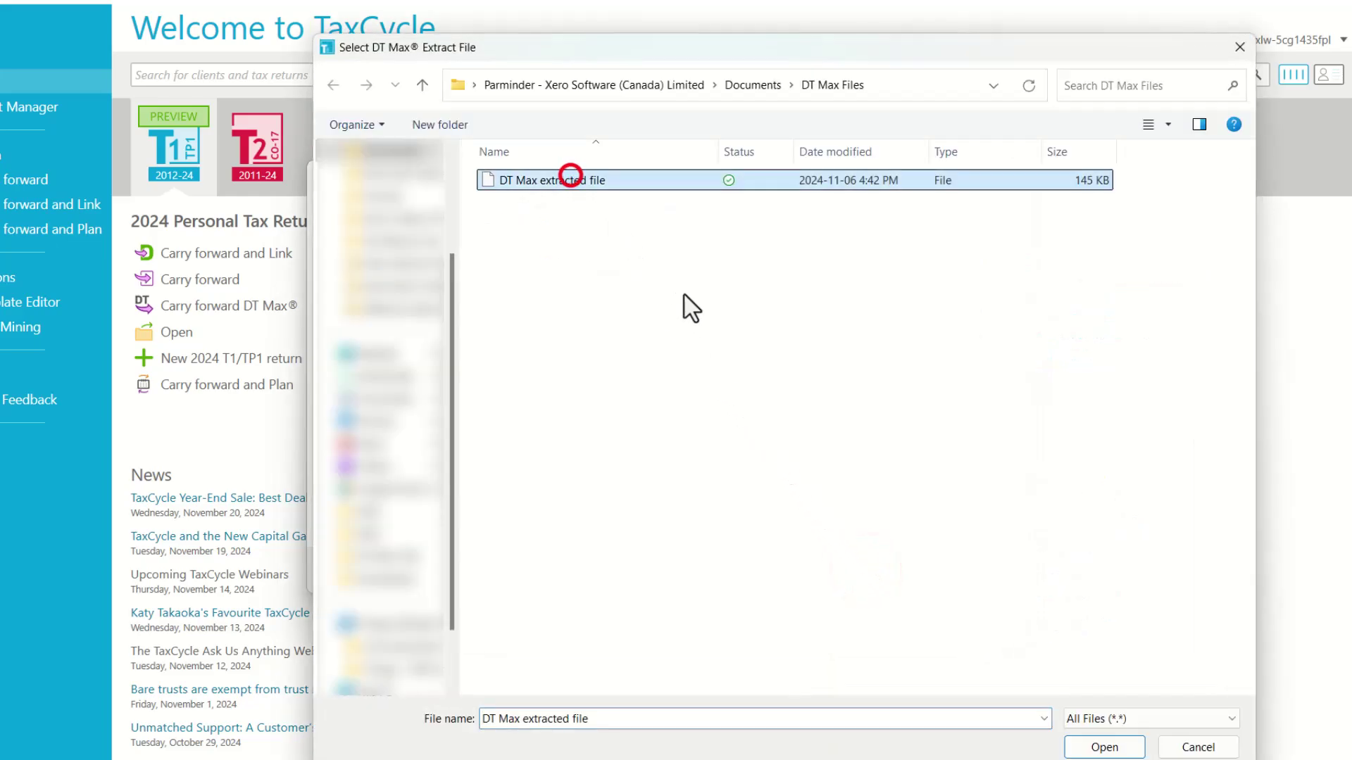
pyautogui.click(1119, 748)
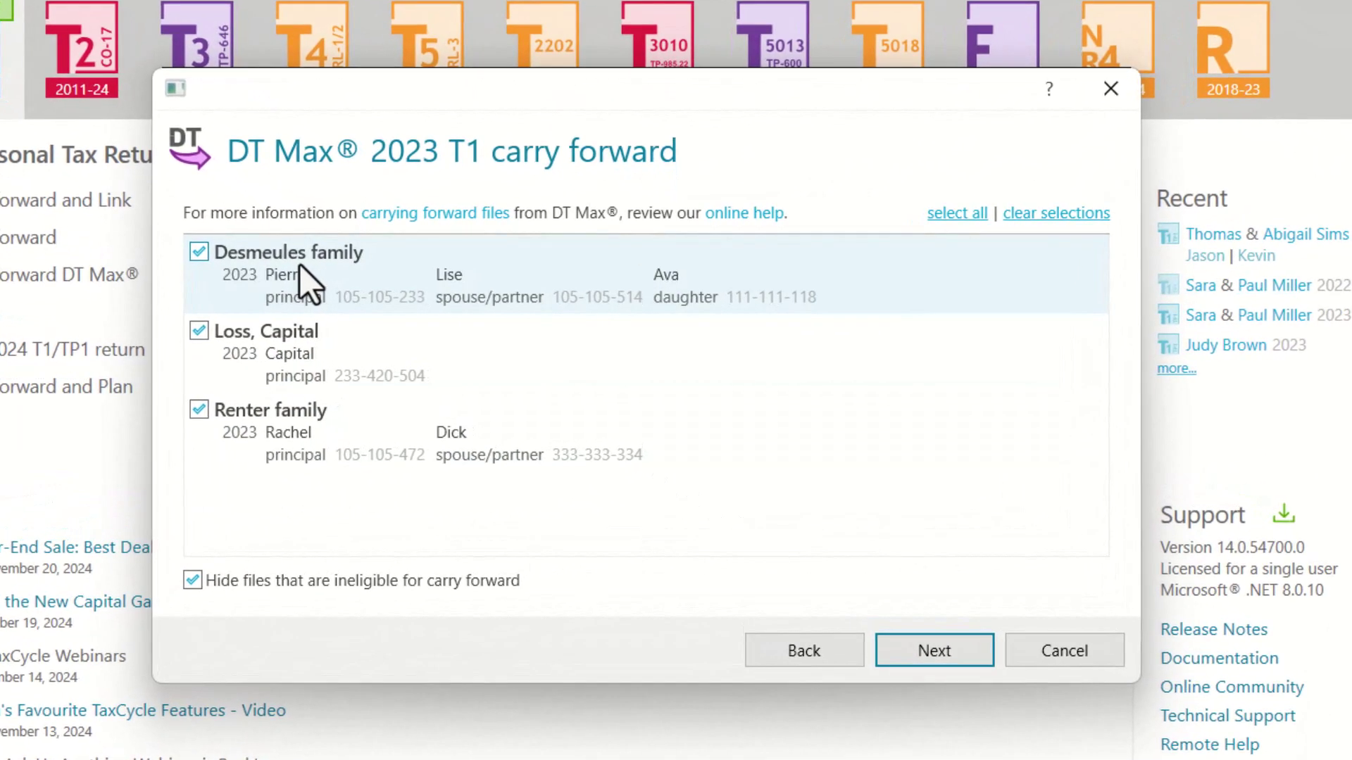
# Keep all three extracted families selected and continue to the 2024 destination folder.
pyautogui.click(201, 330)
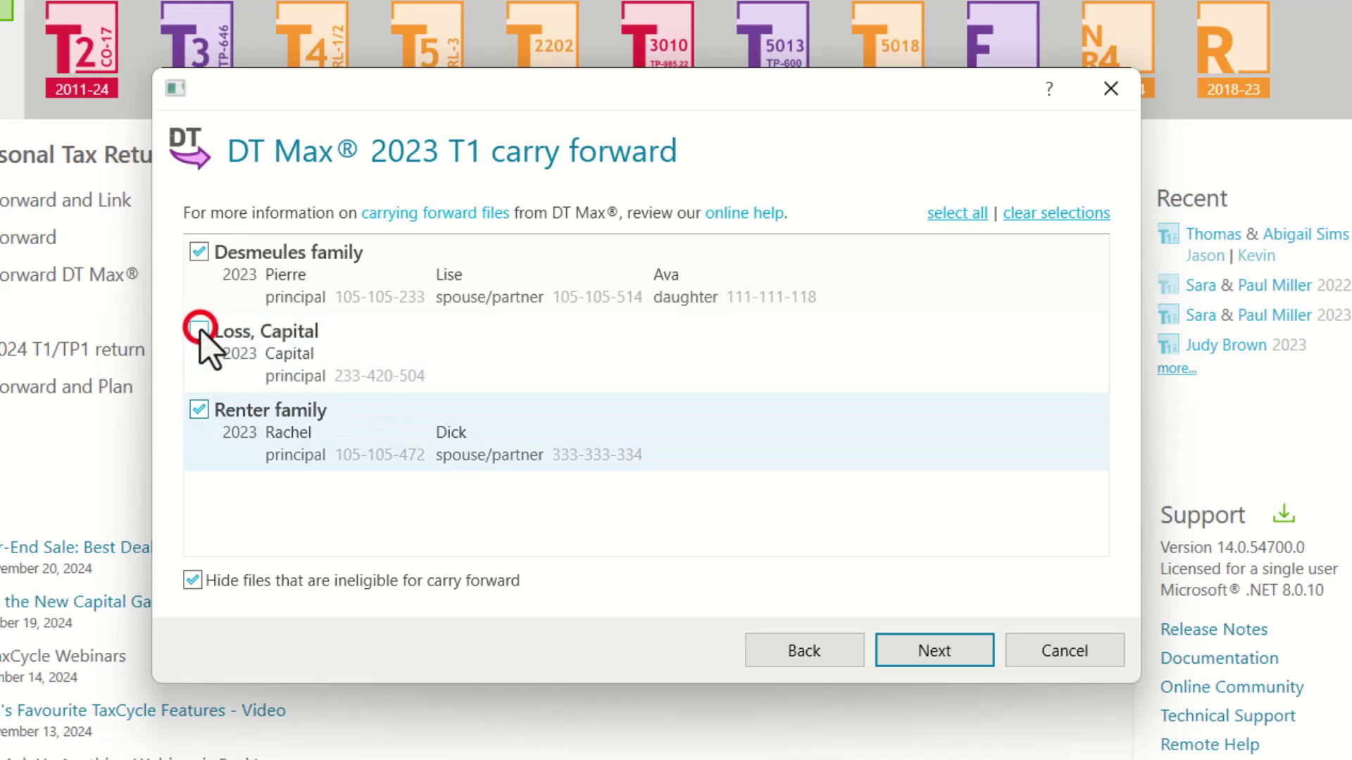
pyautogui.click(204, 322)
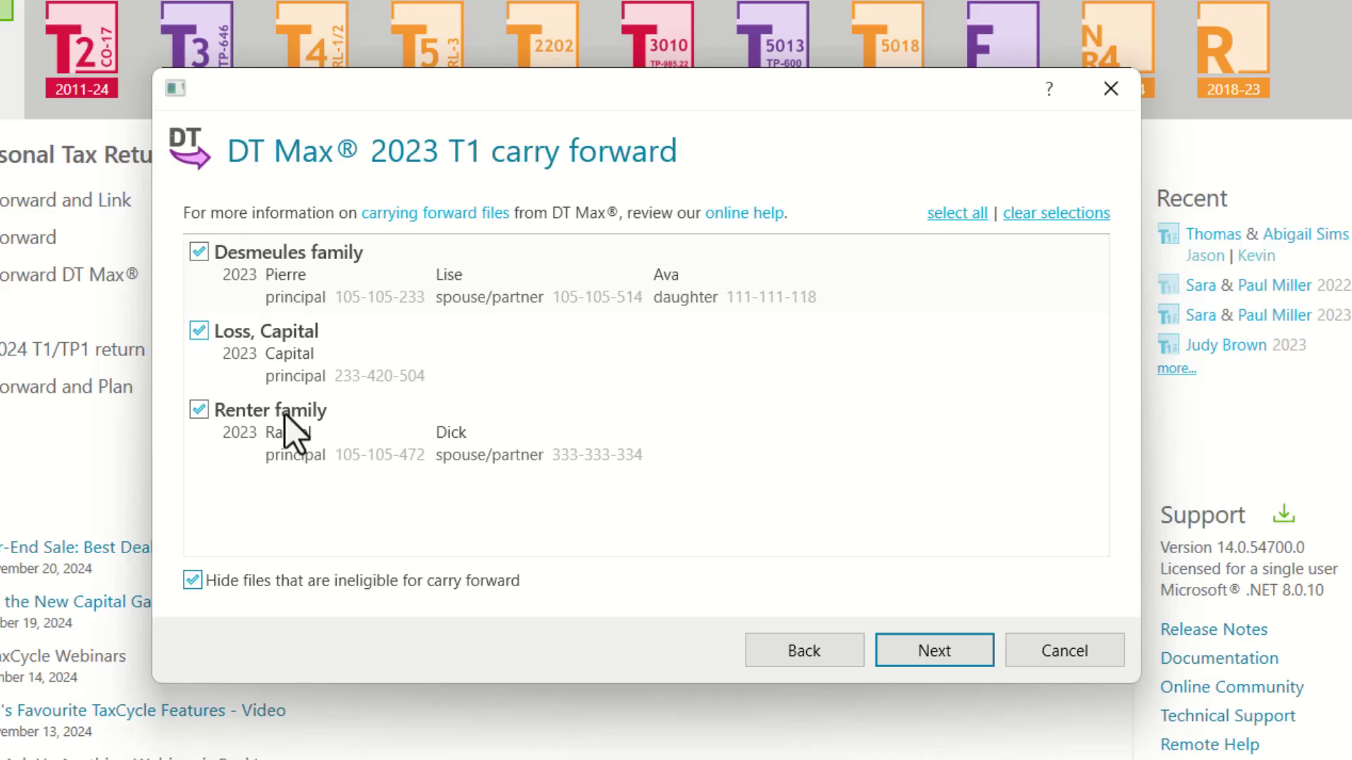
pyautogui.click(928, 650)
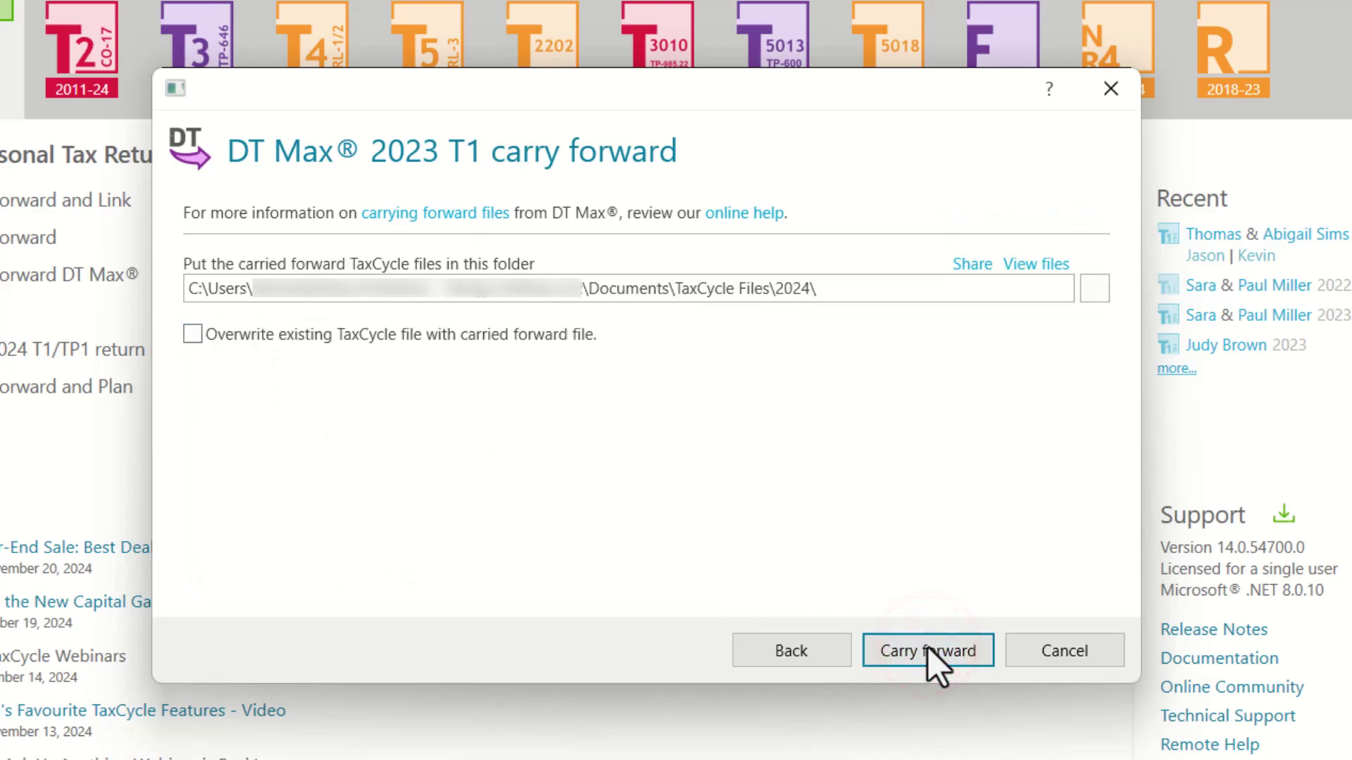